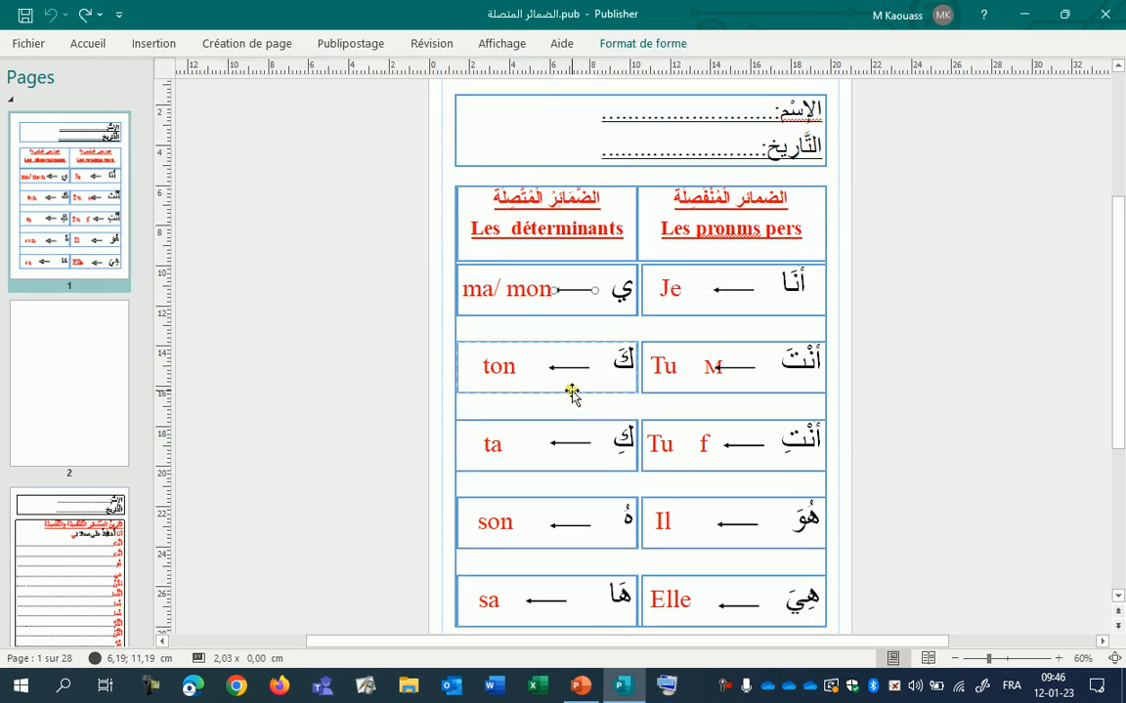
Select all five arrows in the "Les déterminants" column and centre them on one another horizontally
{"action": "left_click", "coordinate": [580, 373]}
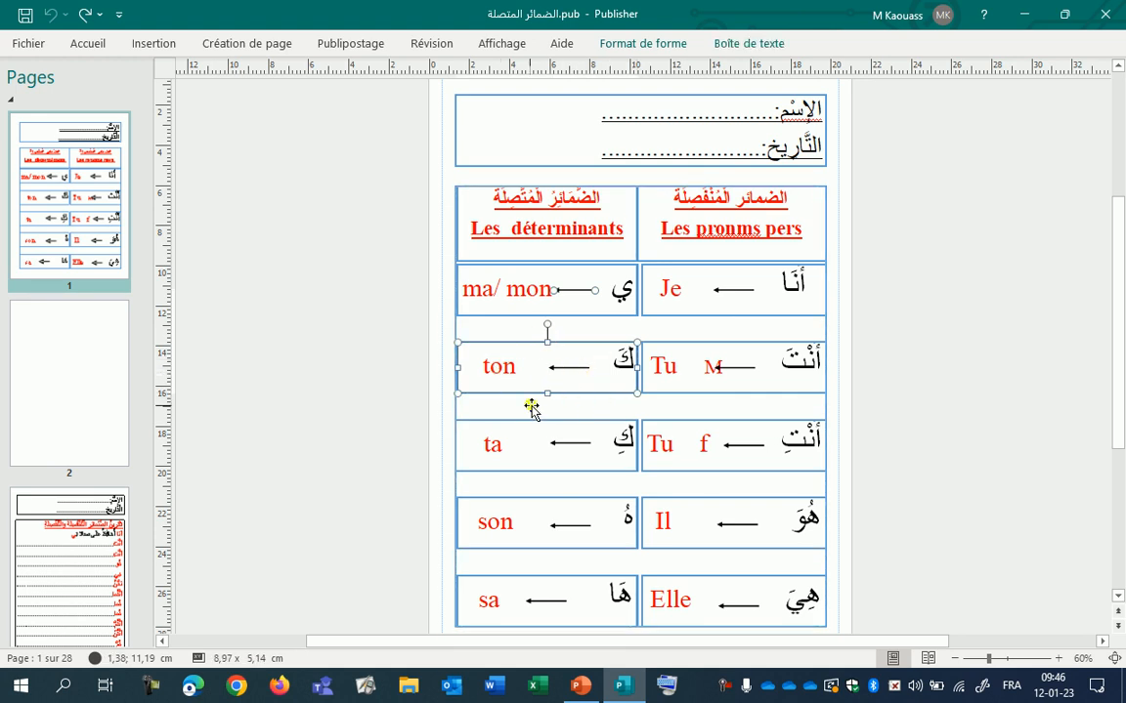
{"action": "left_click", "coordinate": [567, 396], "text": "ctrl"}
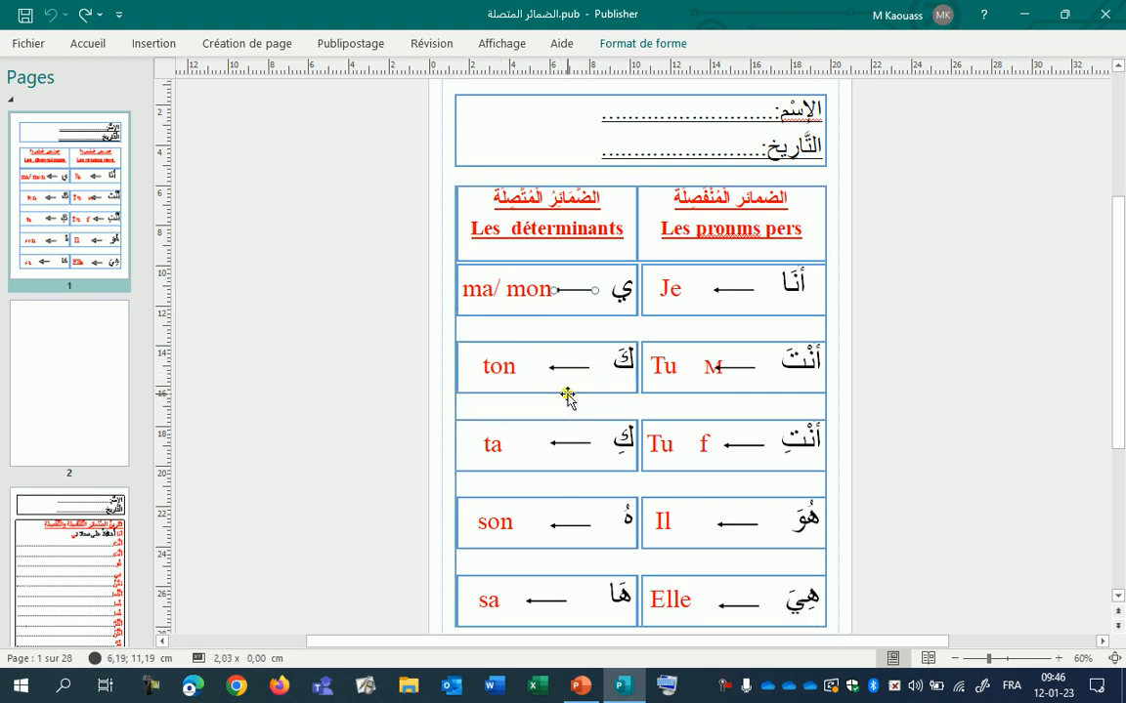
{"action": "left_click", "coordinate": [575, 368], "text": "ctrl"}
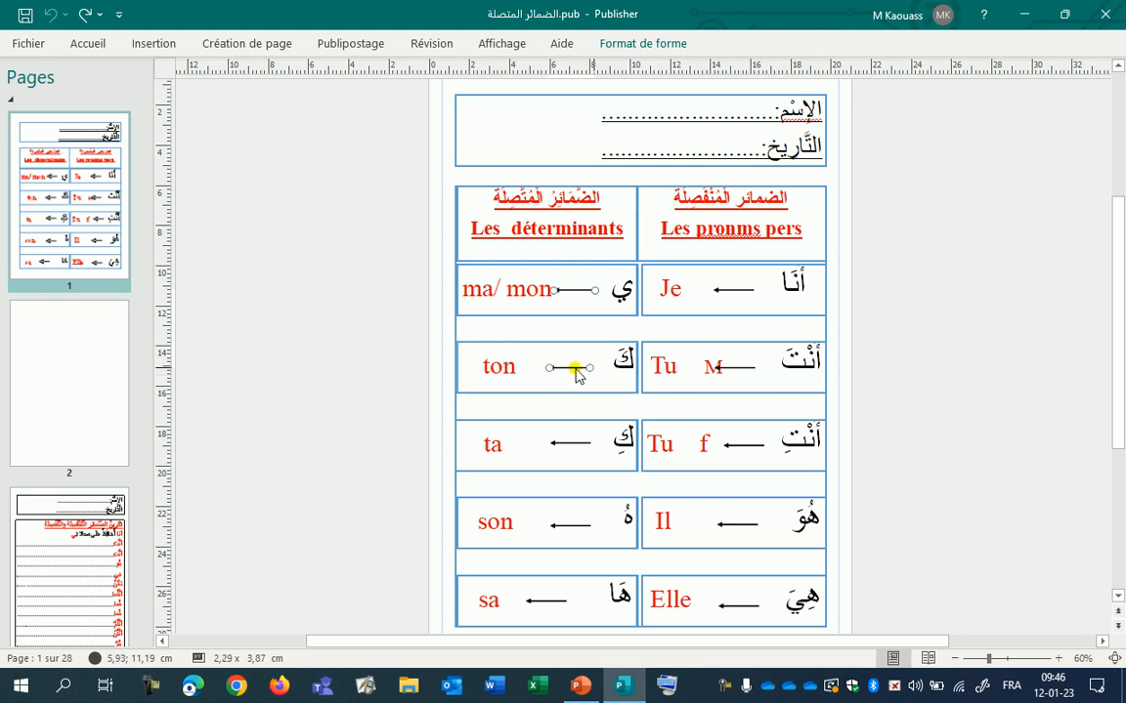
{"action": "left_click", "coordinate": [577, 444], "text": "ctrl"}
{"action": "left_click", "coordinate": [580, 524], "text": "ctrl"}
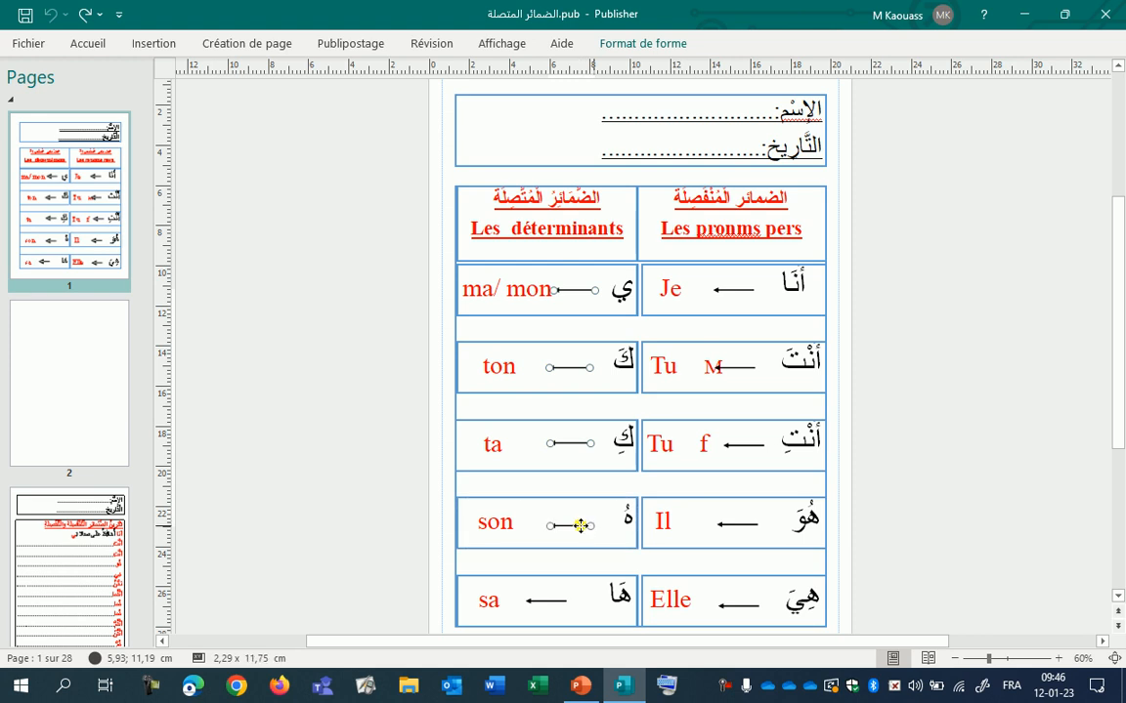
{"action": "left_click", "coordinate": [556, 602], "text": "ctrl"}
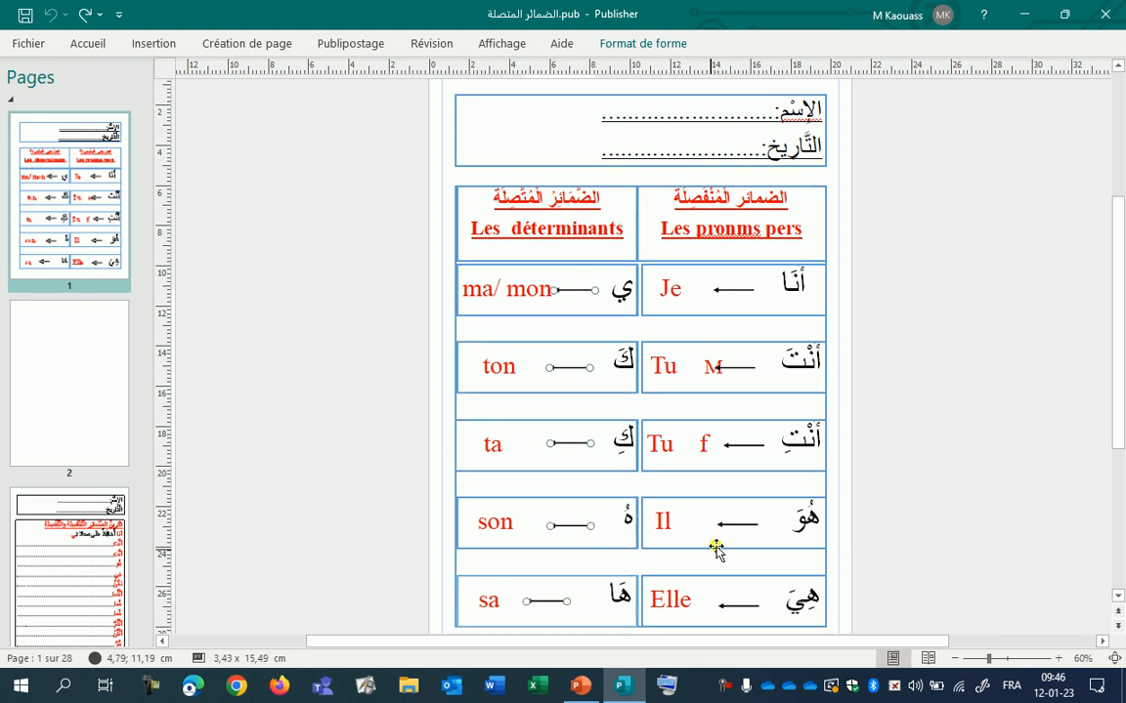
{"action": "left_click", "coordinate": [88, 44]}
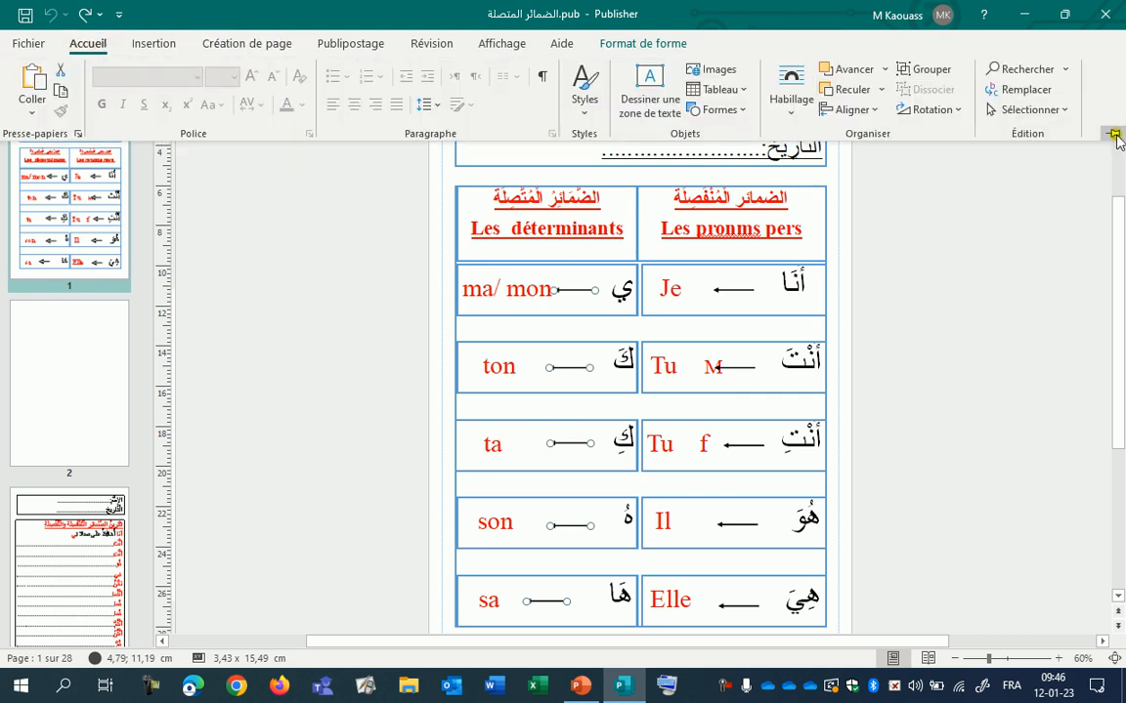
{"action": "left_click", "coordinate": [1114, 136]}
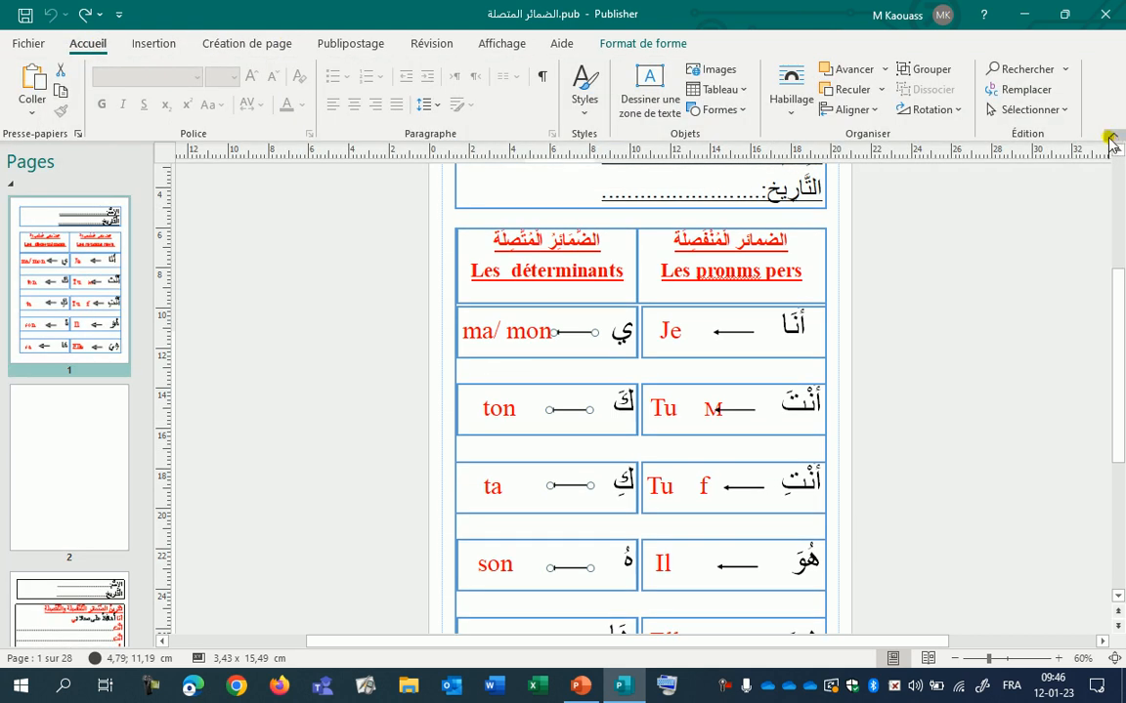
{"action": "left_click", "coordinate": [954, 660]}
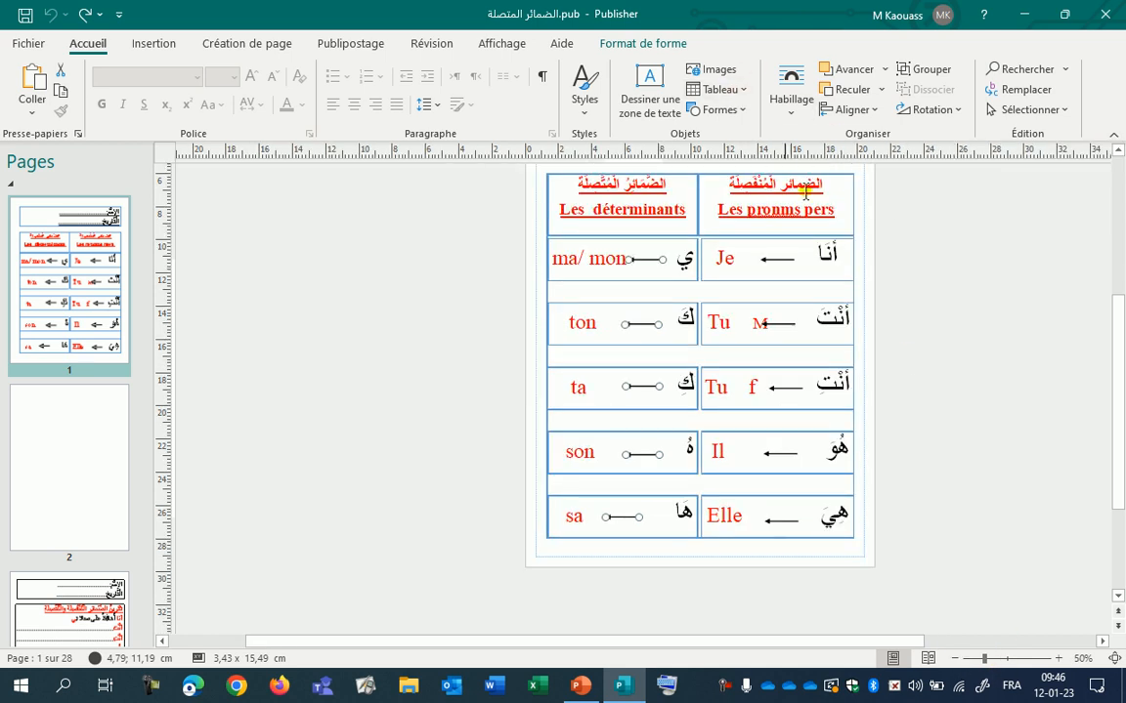
{"action": "scroll", "coordinate": [868, 259], "scroll_direction": "up", "scroll_amount": 3}
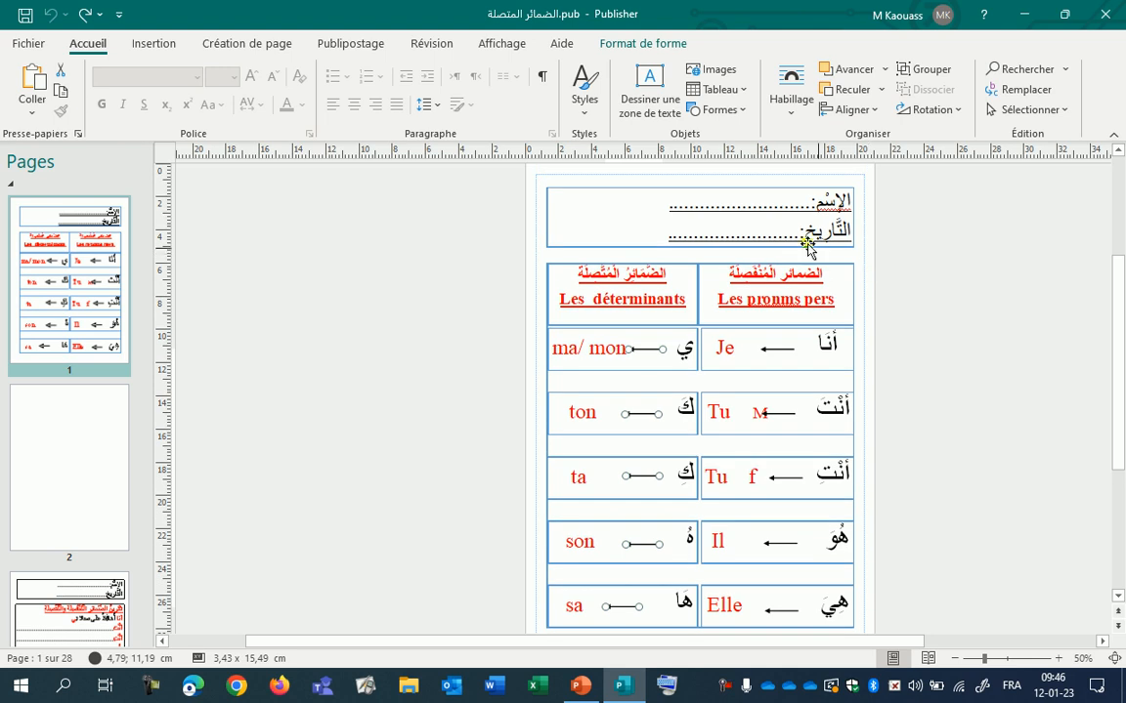
{"action": "left_click", "coordinate": [643, 46]}
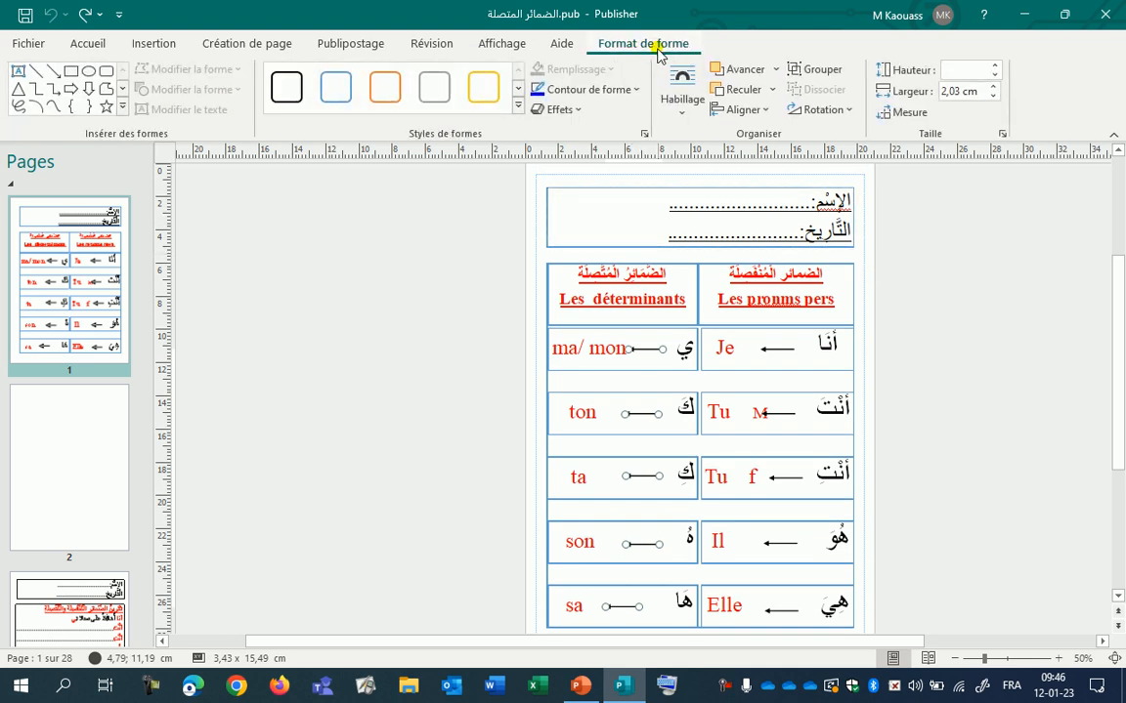
{"action": "left_click", "coordinate": [767, 111]}
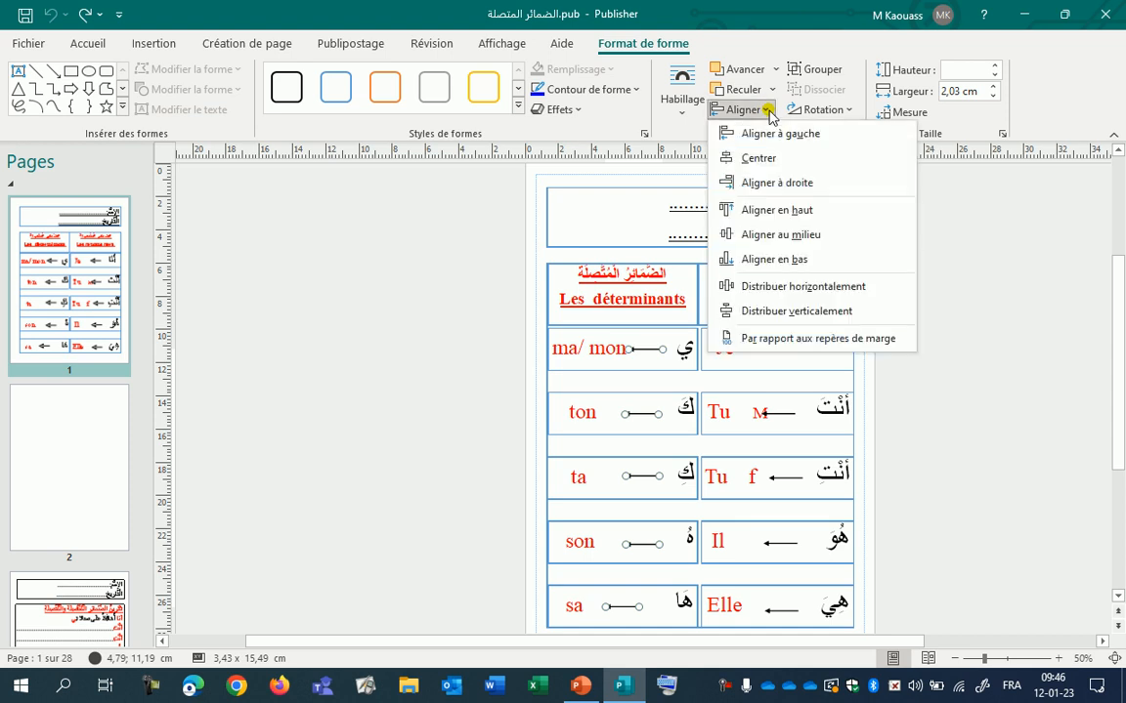
{"action": "left_click", "coordinate": [750, 159]}
Nudge the five arrows of the "Les déterminants" column rightward to about 6.60 cm, clear of the "ma/ mon" text
{"action": "scroll", "coordinate": [707, 435], "scroll_direction": "down", "scroll_amount": 1}
{"action": "left_click", "coordinate": [676, 335]}
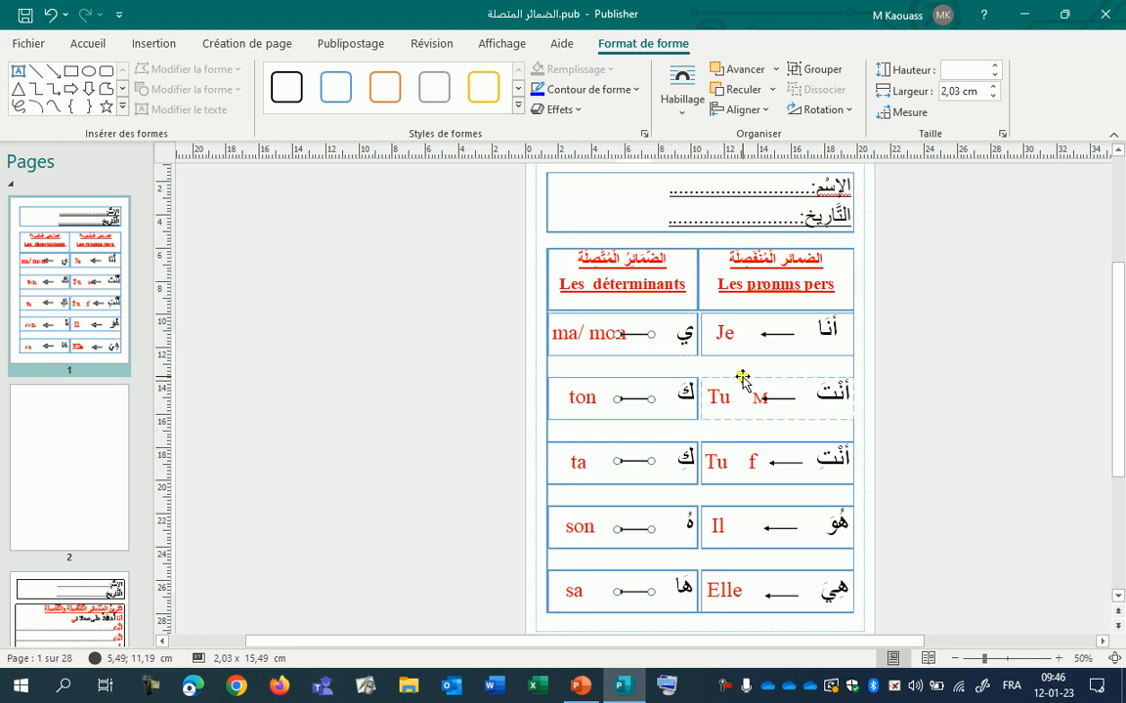
{"action": "left_click", "coordinate": [665, 688]}
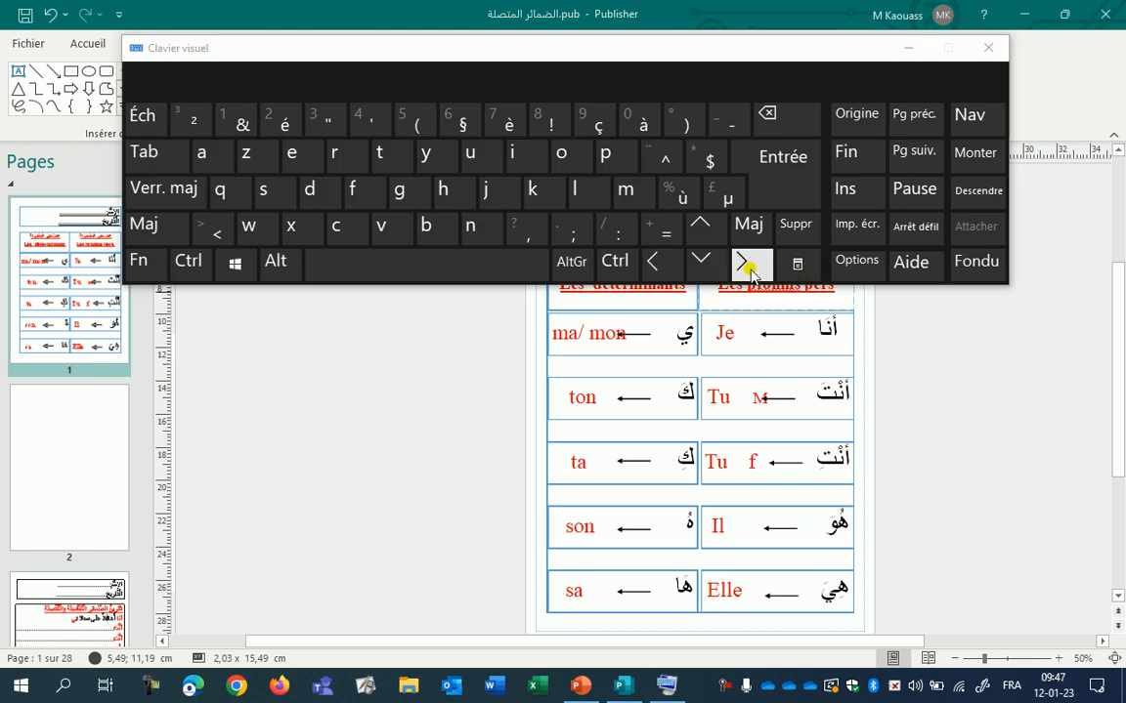
{"action": "left_click", "coordinate": [988, 48]}
{"action": "key", "text": "Right"}
{"action": "key", "text": "Right"}
{"action": "key", "text": "Right"}
{"action": "key", "text": "Right"}
{"action": "key", "text": "Right"}
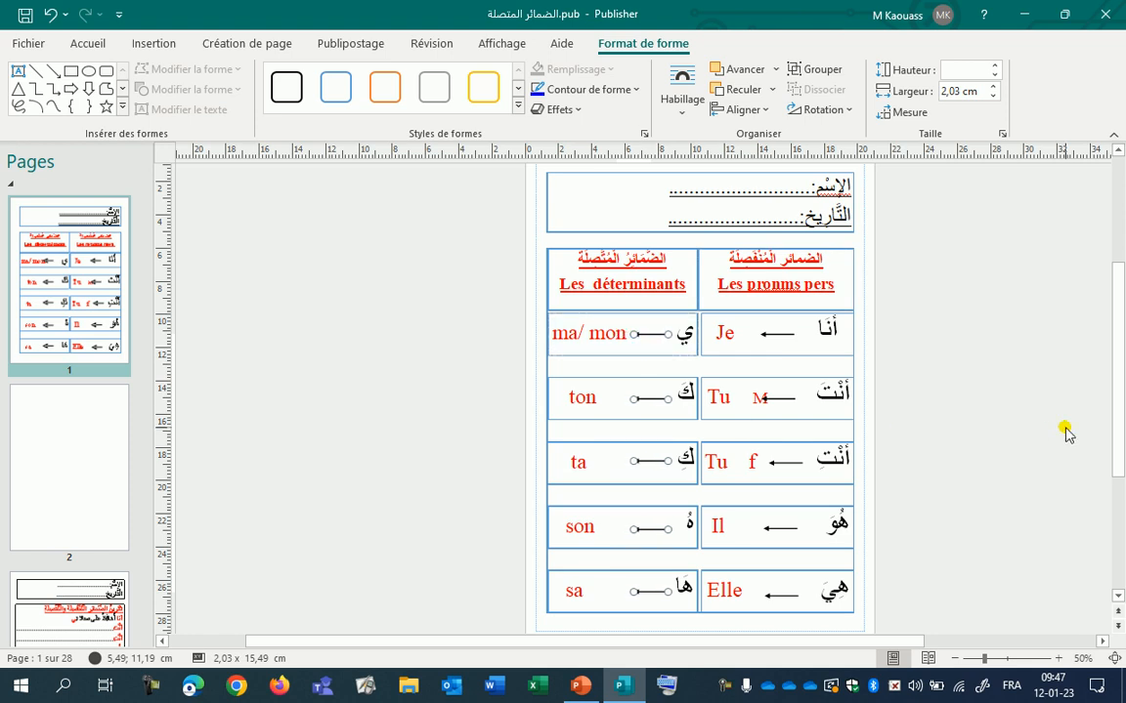
{"action": "key", "text": "Right"}
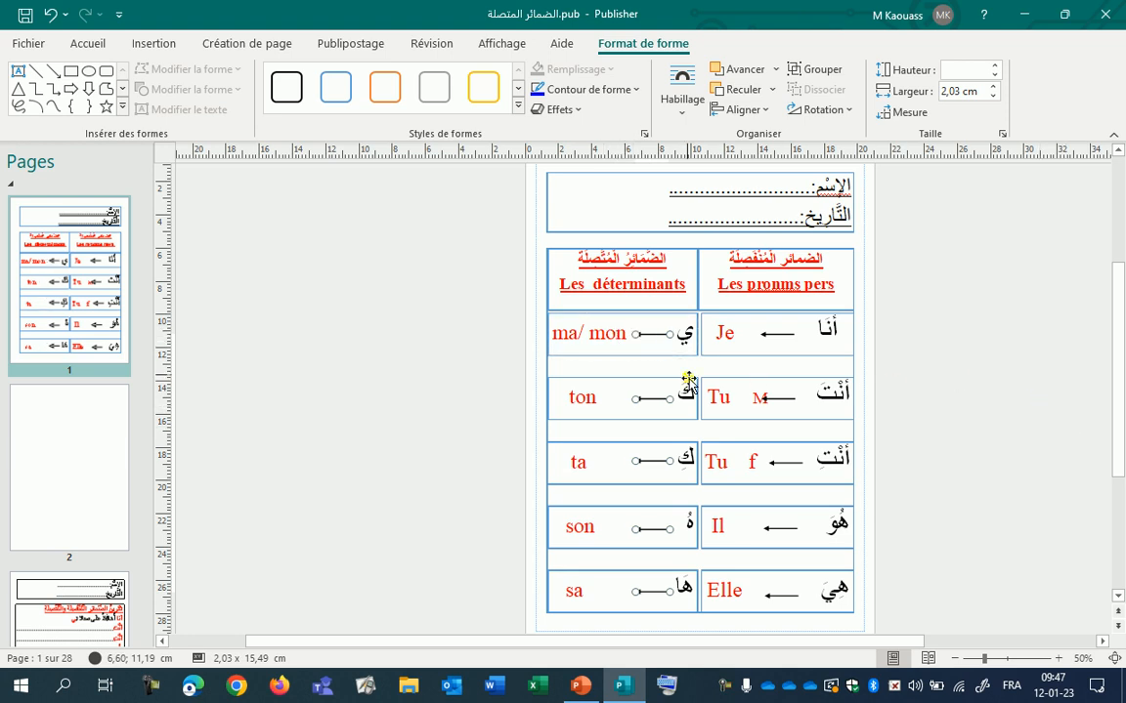
{"action": "left_click", "coordinate": [962, 436]}
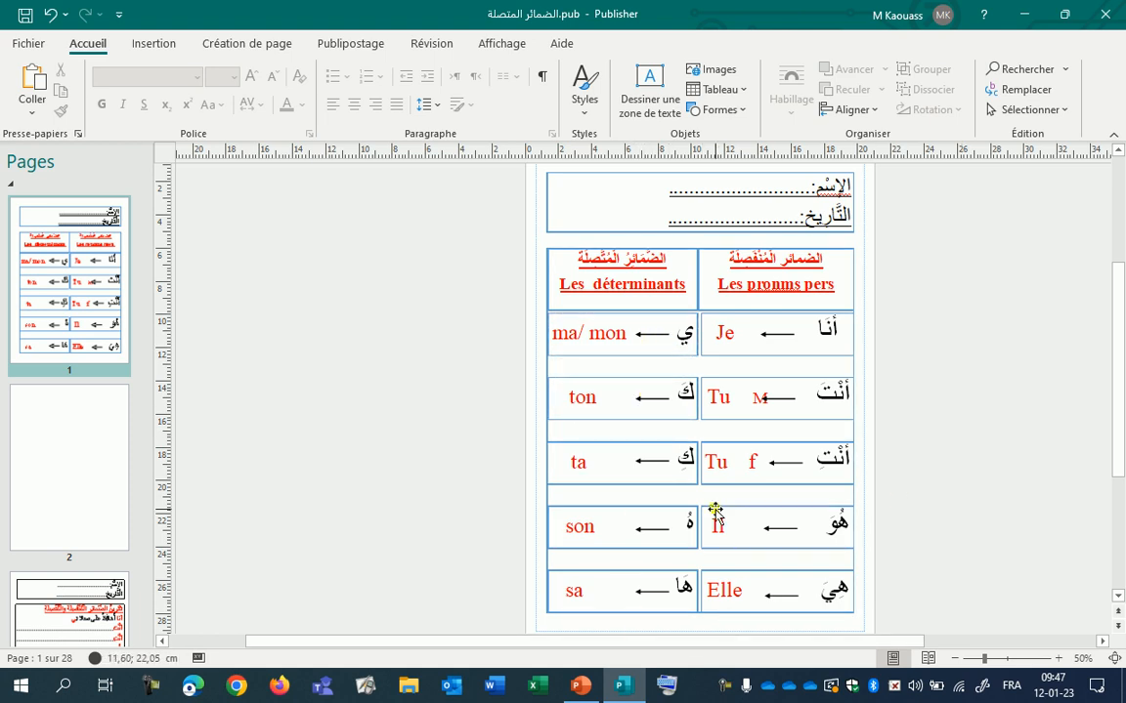
Select the five arrows in the "Les pronms pers" column and align them by their right ends
{"action": "left_click", "coordinate": [778, 334]}
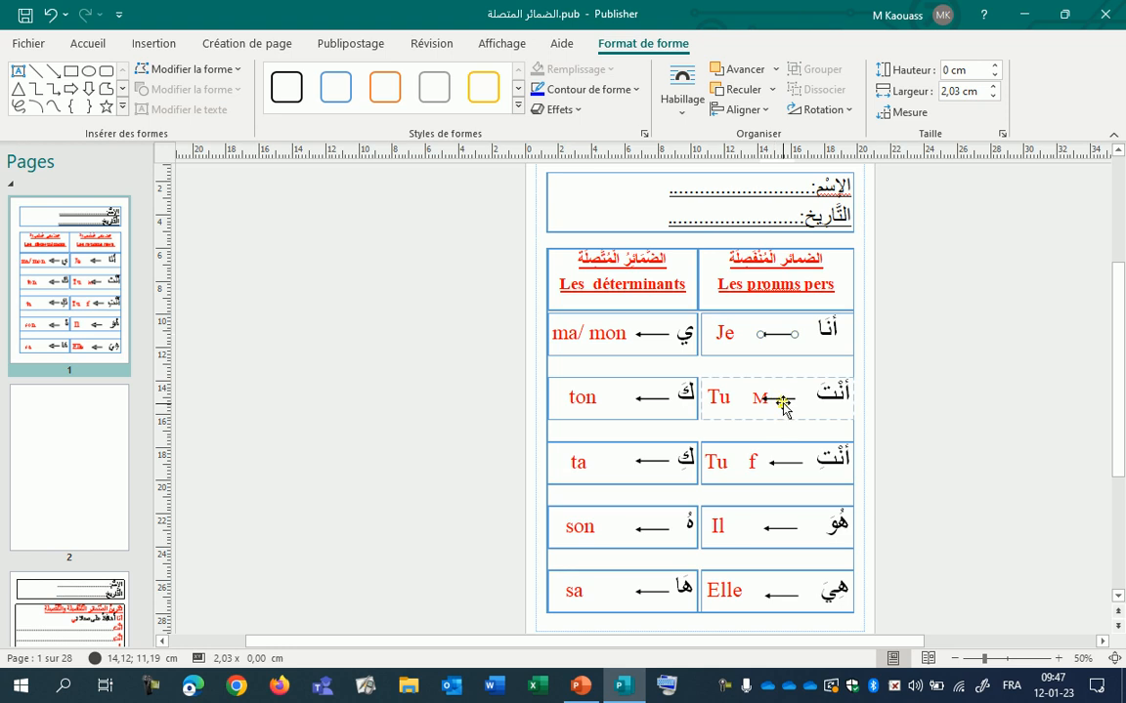
{"action": "left_click", "coordinate": [787, 463], "text": "shift"}
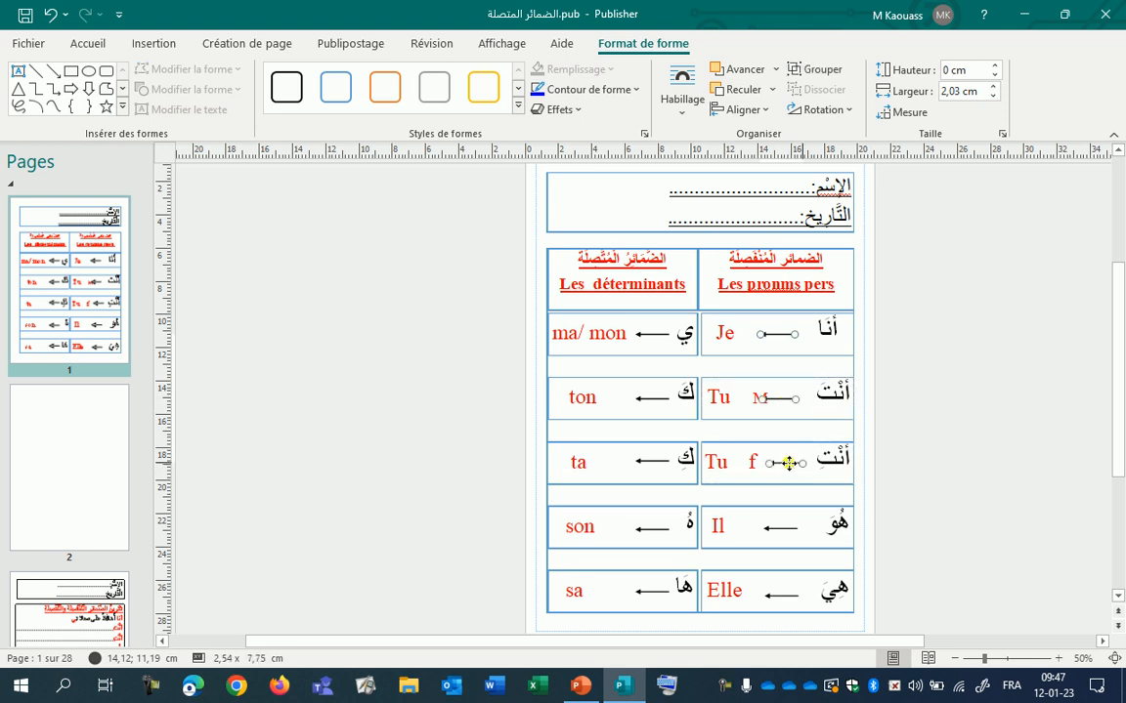
{"action": "left_click", "coordinate": [779, 597], "text": "shift"}
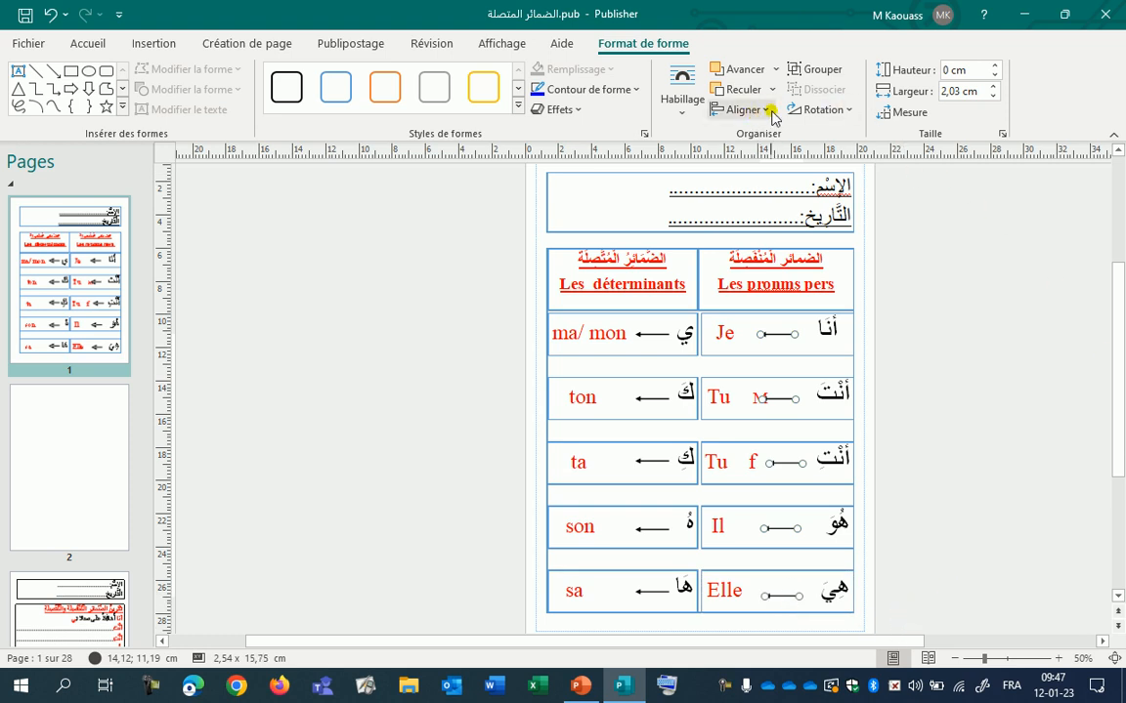
{"action": "left_click", "coordinate": [741, 109]}
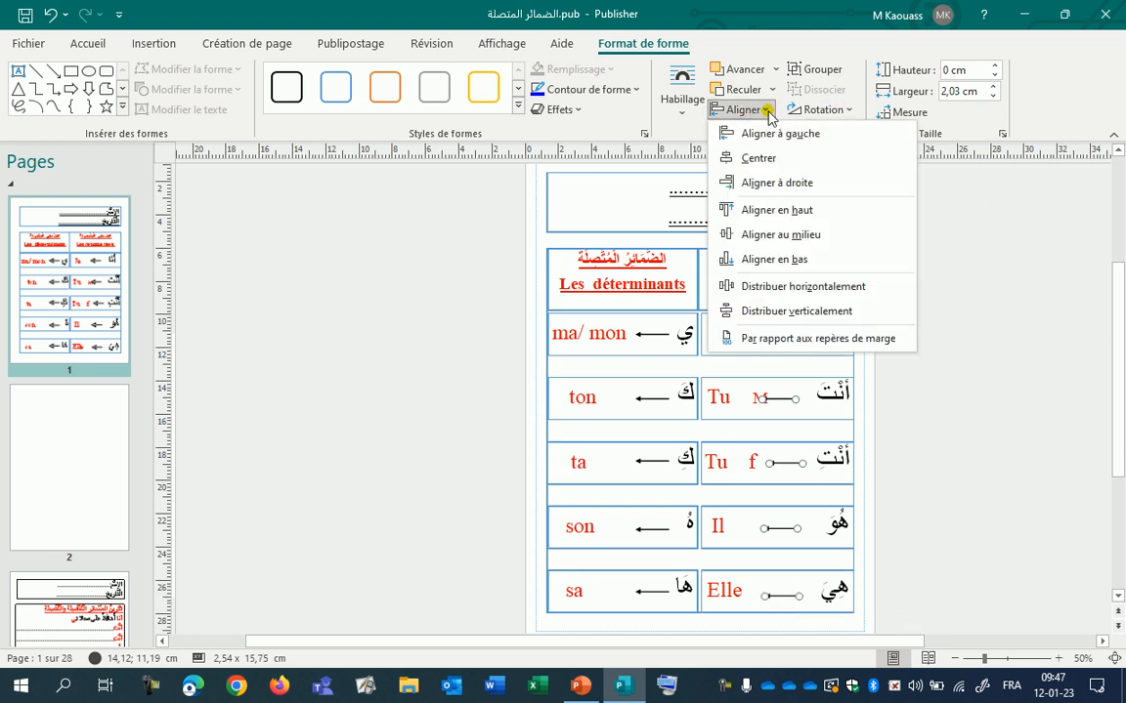
{"action": "left_click", "coordinate": [796, 187]}
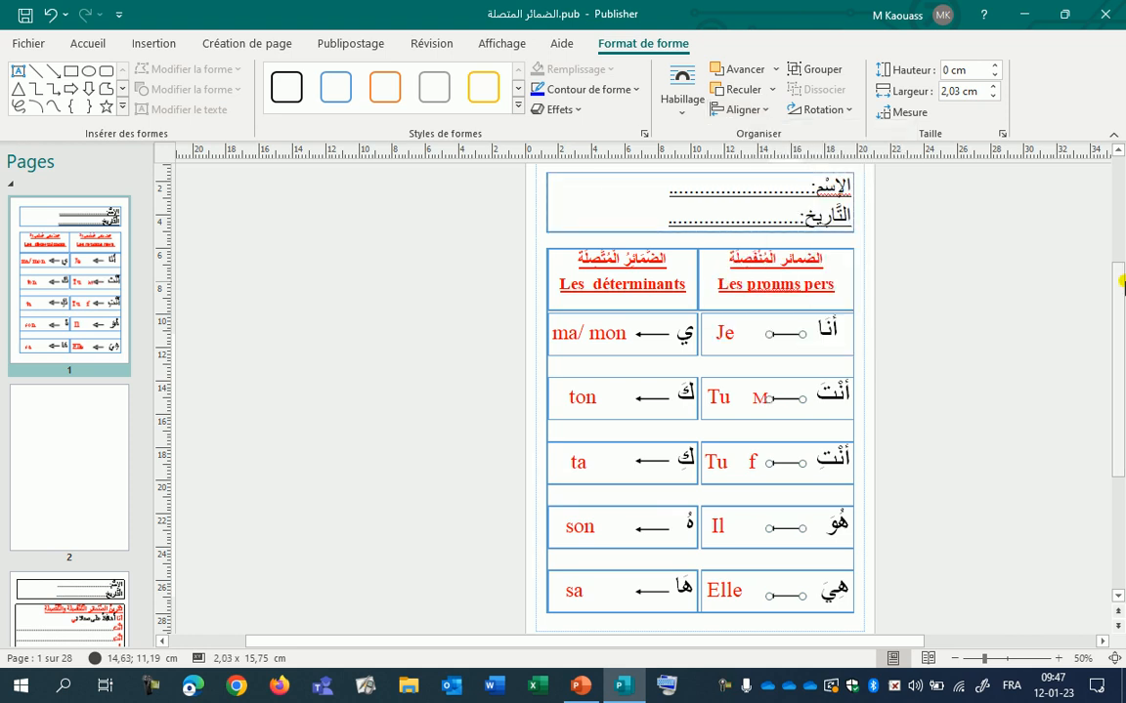
Nudge the five arrows of the "Les pronms pers" column rightward to about 15.06 cm, clear of the "M"
{"action": "key", "text": "Right"}
{"action": "key", "text": "Right"}
{"action": "key", "text": "Right"}
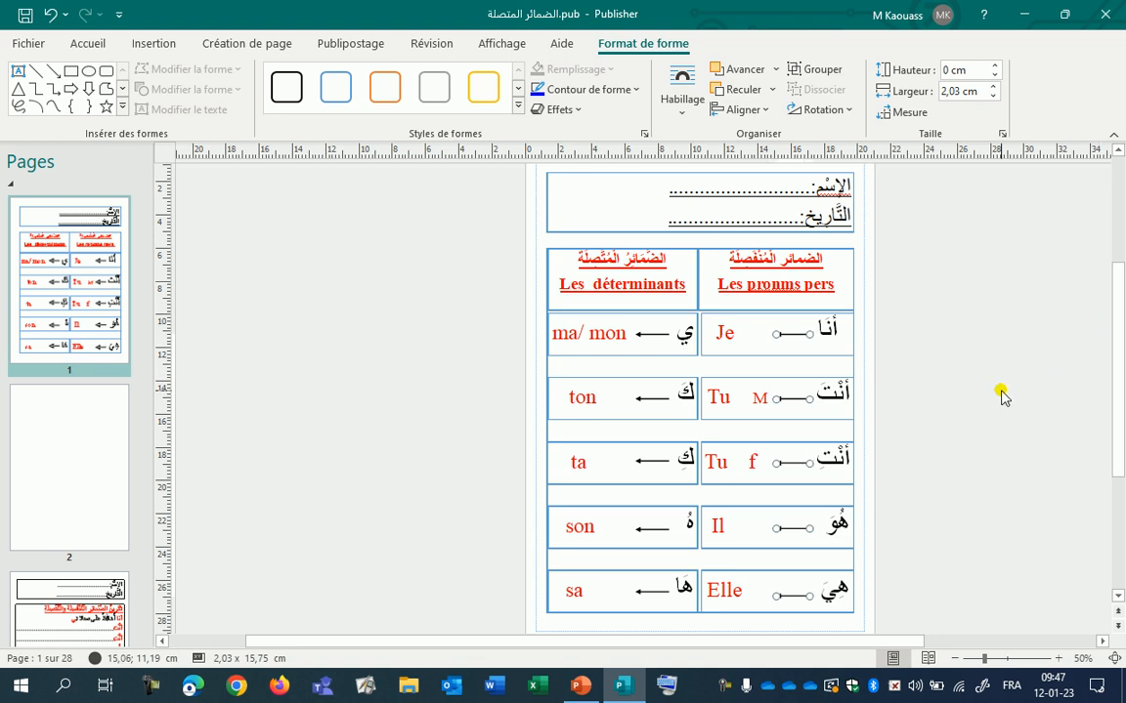
{"action": "left_click", "coordinate": [782, 322]}
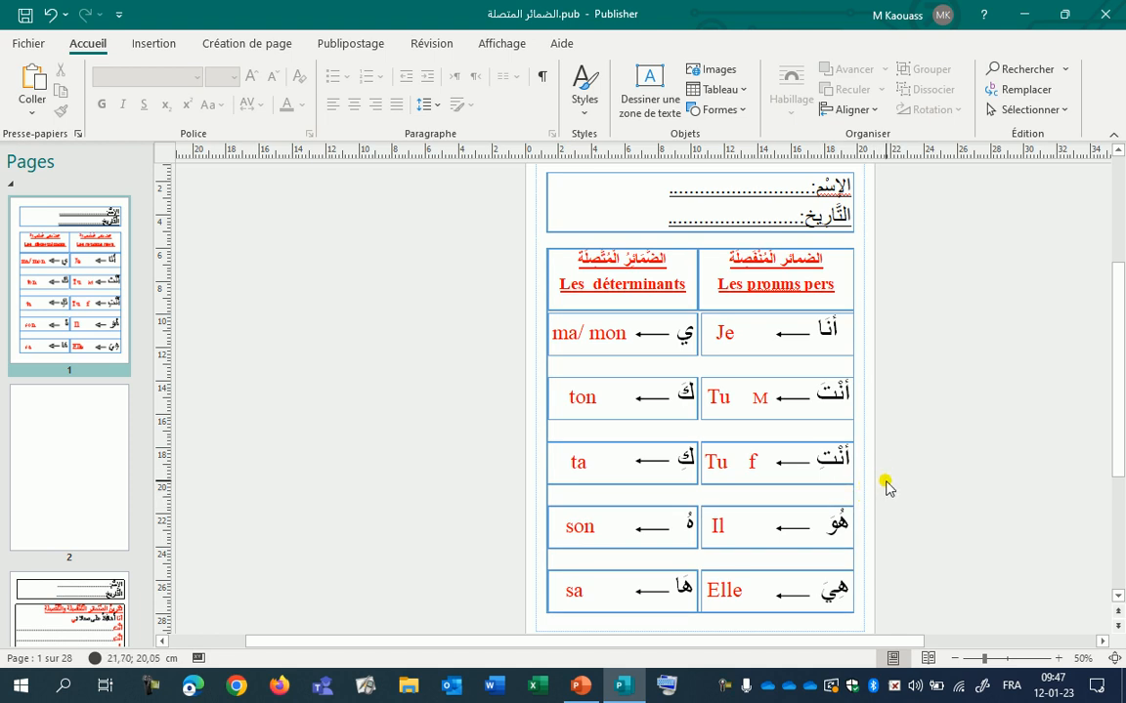
Stretch the left edge of the "ton" box to the table's outer border, making it about 9.04 cm wide
{"action": "scroll", "coordinate": [885, 484], "scroll_direction": "up", "scroll_amount": 5}
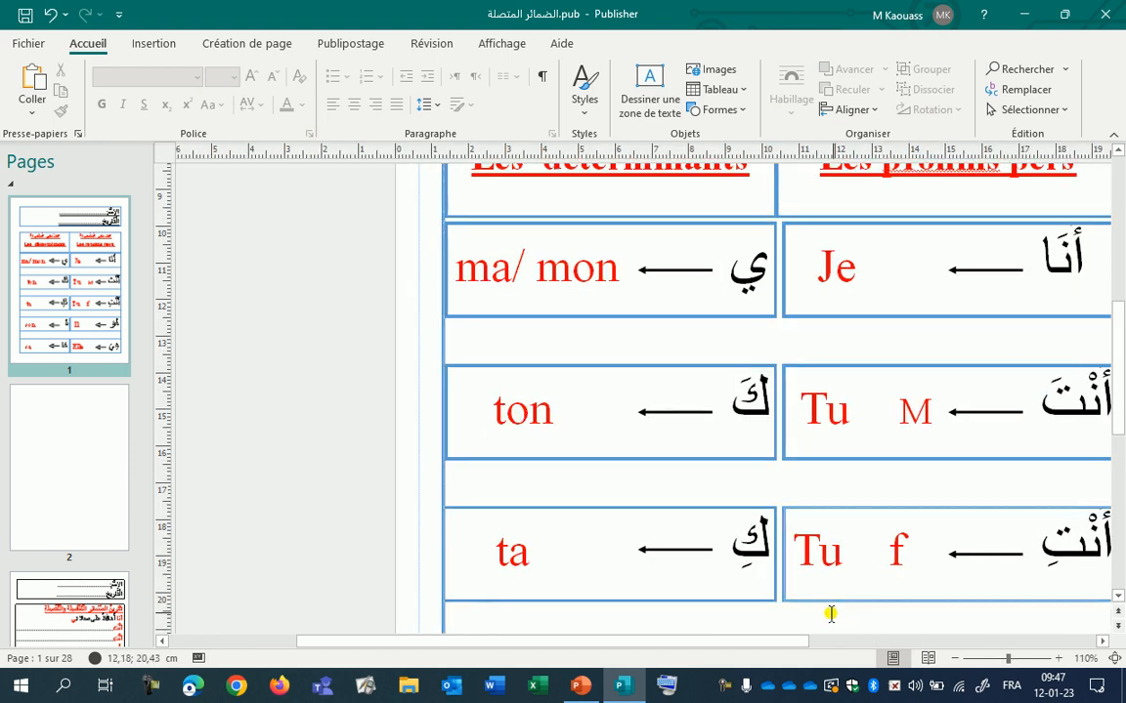
{"action": "left_click_drag", "start_coordinate": [794, 638], "coordinate": [853, 635]}
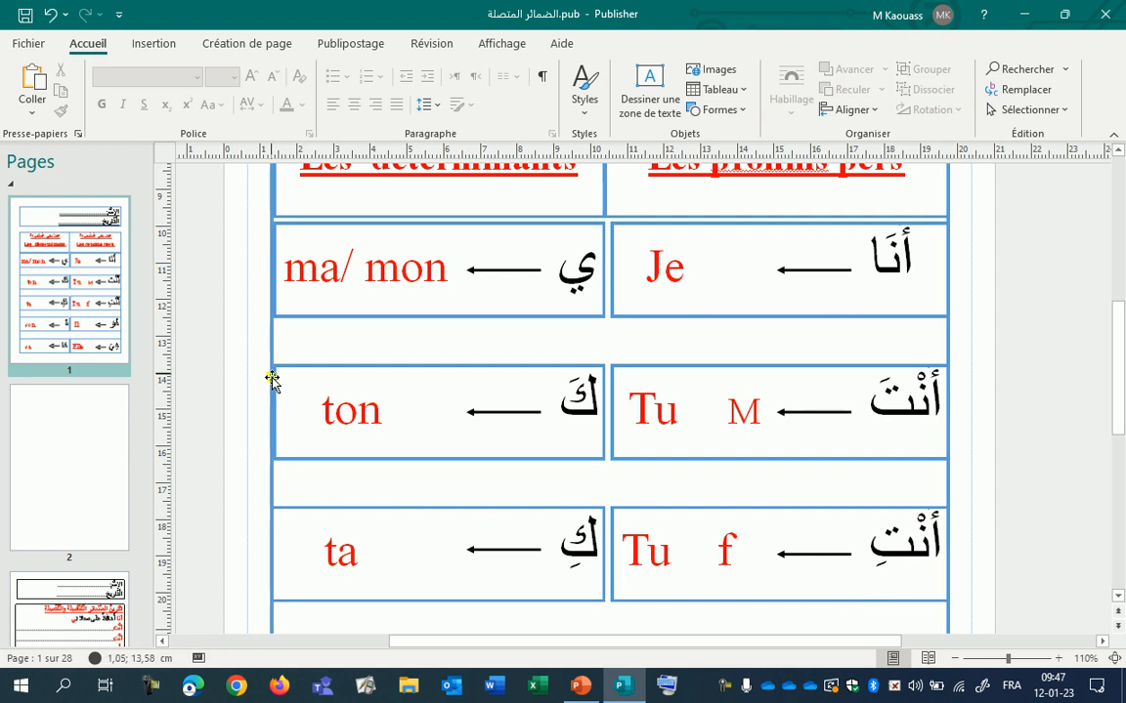
{"action": "left_click", "coordinate": [276, 434]}
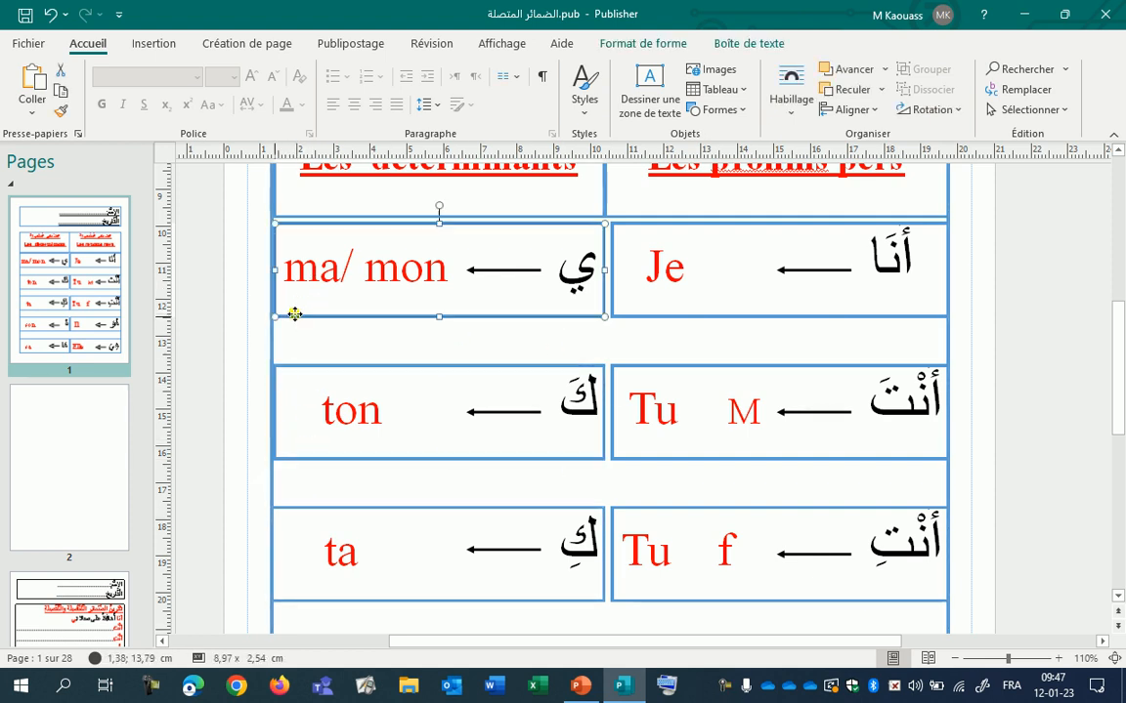
{"action": "left_click", "coordinate": [250, 320]}
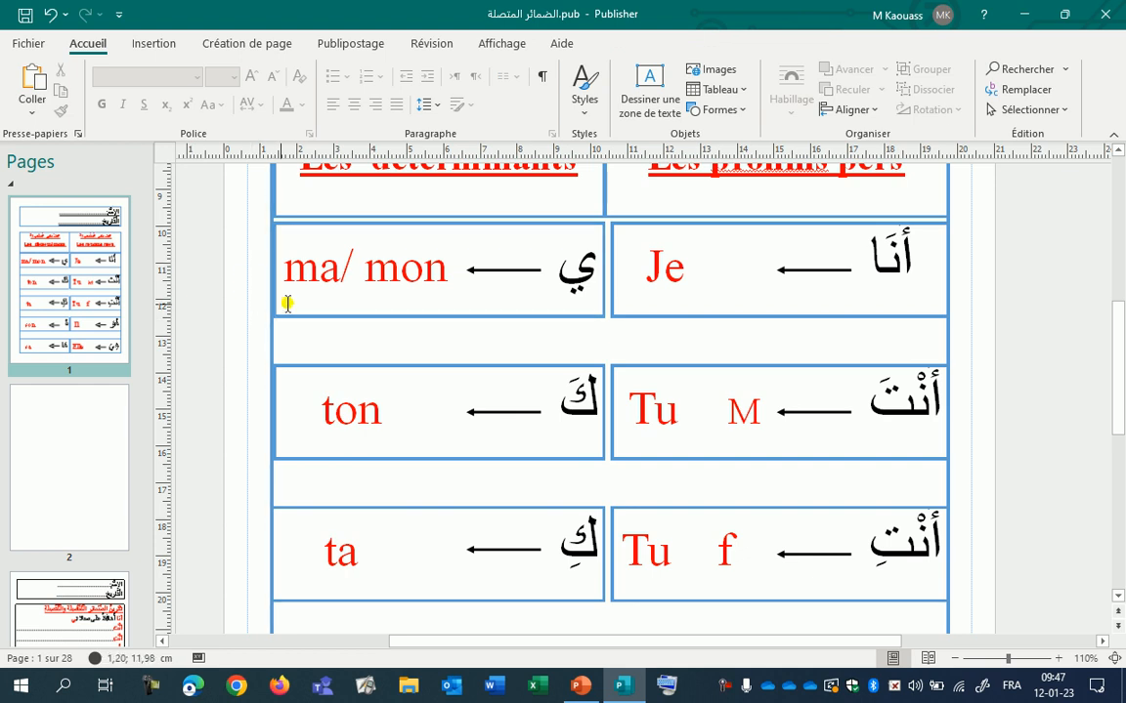
{"action": "left_click", "coordinate": [289, 416]}
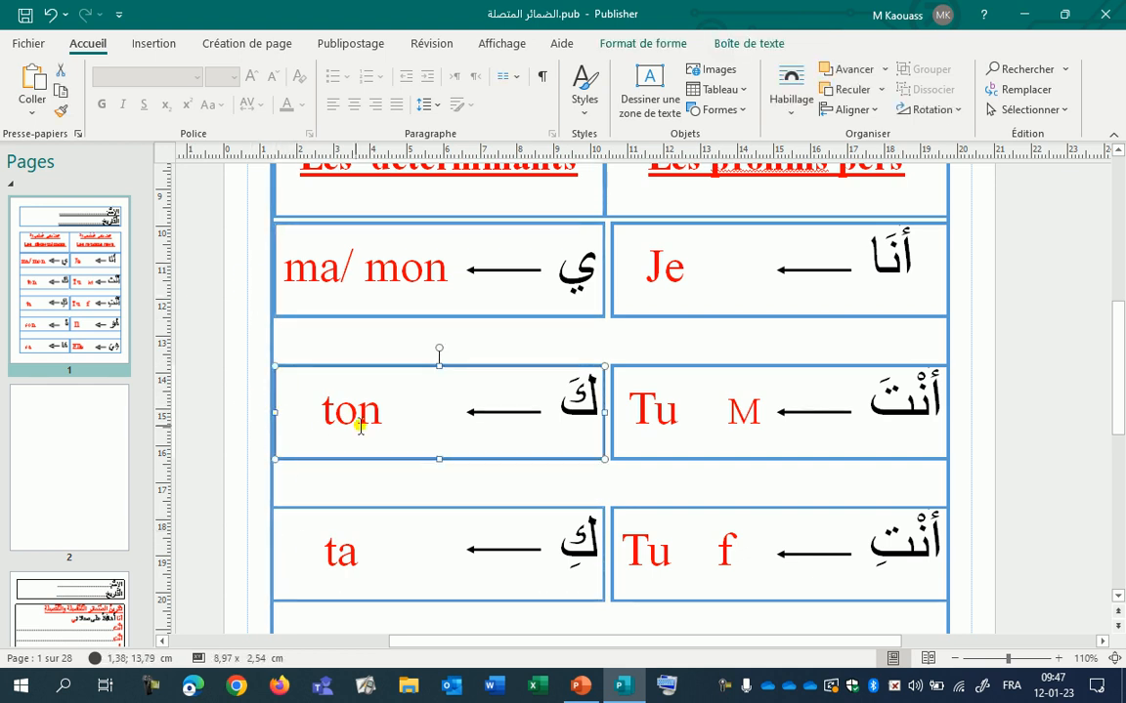
{"action": "mouse_move", "coordinate": [278, 413]}
{"action": "left_mouse_down"}
{"action": "mouse_move", "coordinate": [323, 411]}
{"action": "mouse_move", "coordinate": [269, 413]}
{"action": "left_mouse_up"}
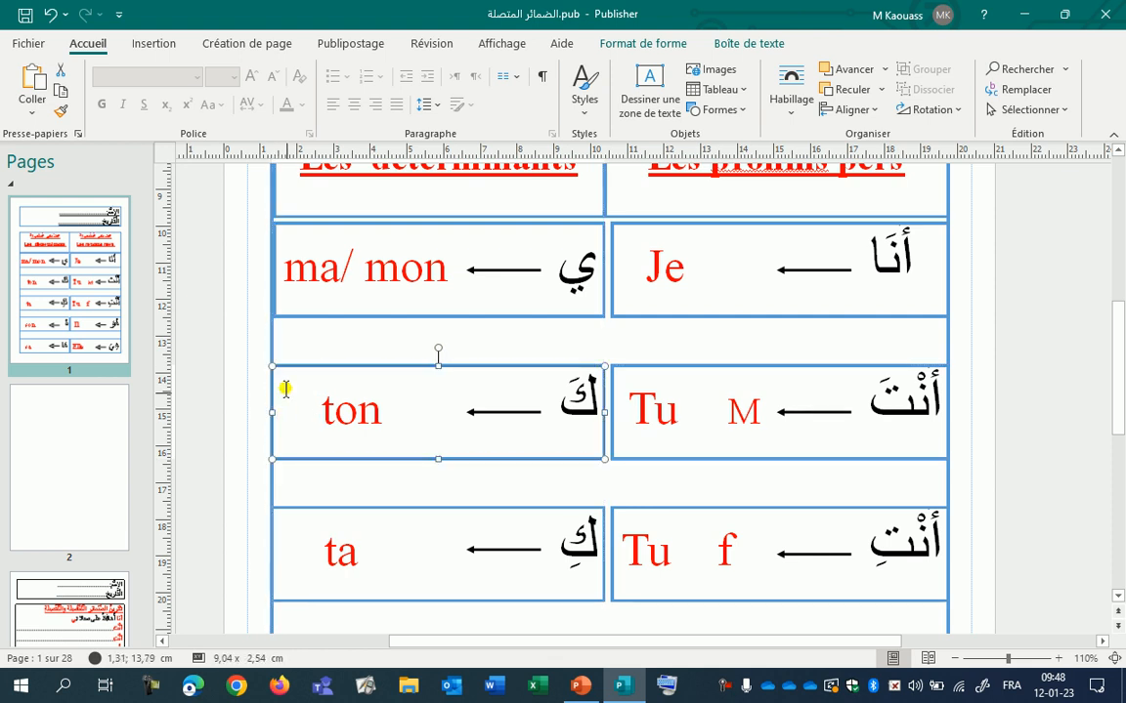
Stretch the left edge of the "ma/ mon" box to the table's outer border
{"action": "left_click", "coordinate": [308, 318]}
{"action": "left_click_drag", "start_coordinate": [277, 268], "coordinate": [271, 264]}
{"action": "left_click", "coordinate": [232, 327]}
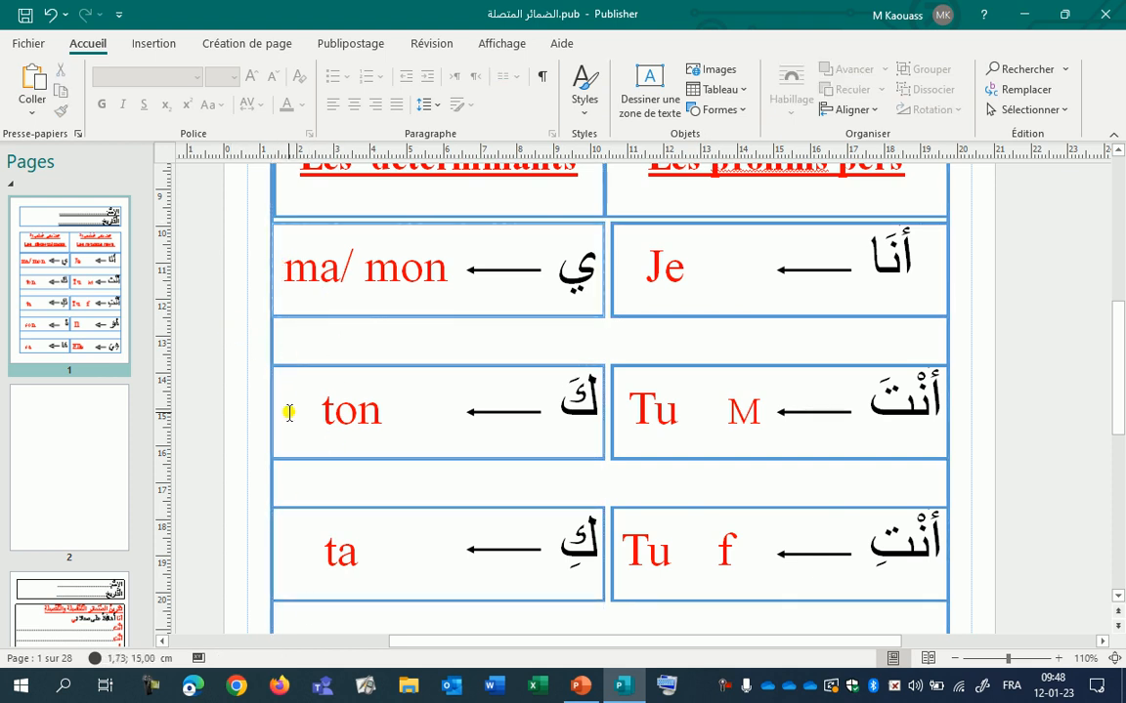
Narrow the "Je" box from its left edge and stretch it back to about 9.15 cm wide beside the "ma/ mon" box
{"action": "left_click", "coordinate": [614, 290]}
{"action": "left_click_drag", "start_coordinate": [612, 268], "coordinate": [650, 269]}
{"action": "left_click", "coordinate": [668, 352]}
{"action": "left_click", "coordinate": [649, 284]}
{"action": "left_click_drag", "start_coordinate": [649, 272], "coordinate": [614, 292]}
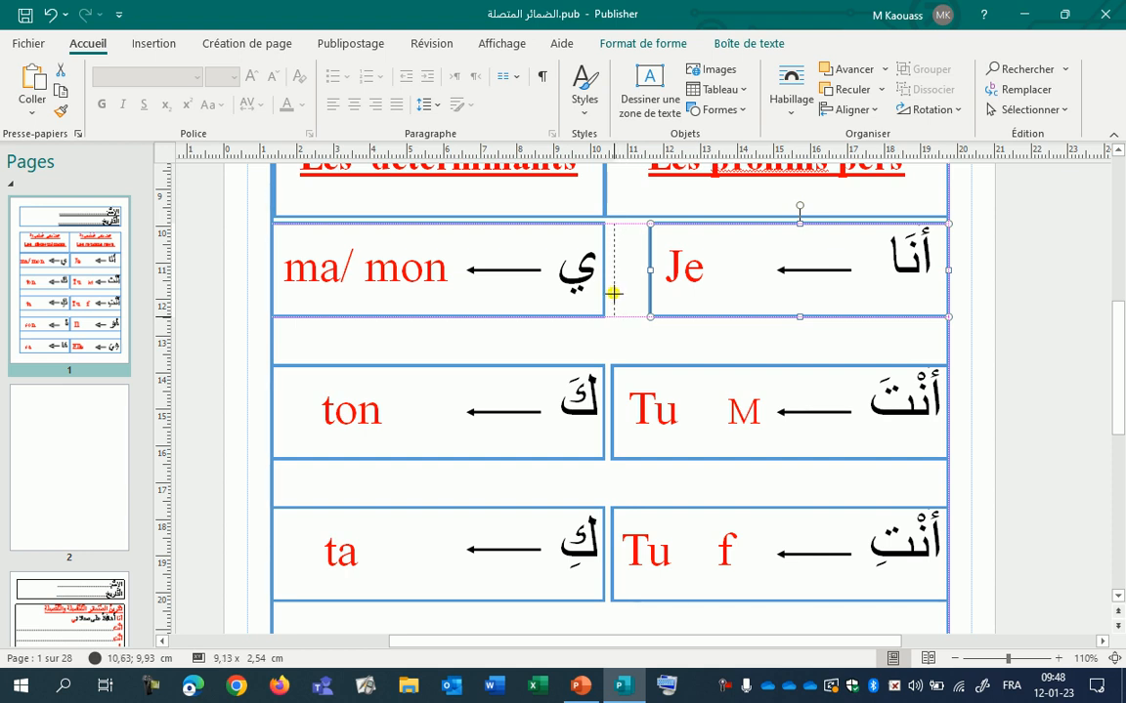
{"action": "left_click_drag", "start_coordinate": [614, 292], "coordinate": [623, 295]}
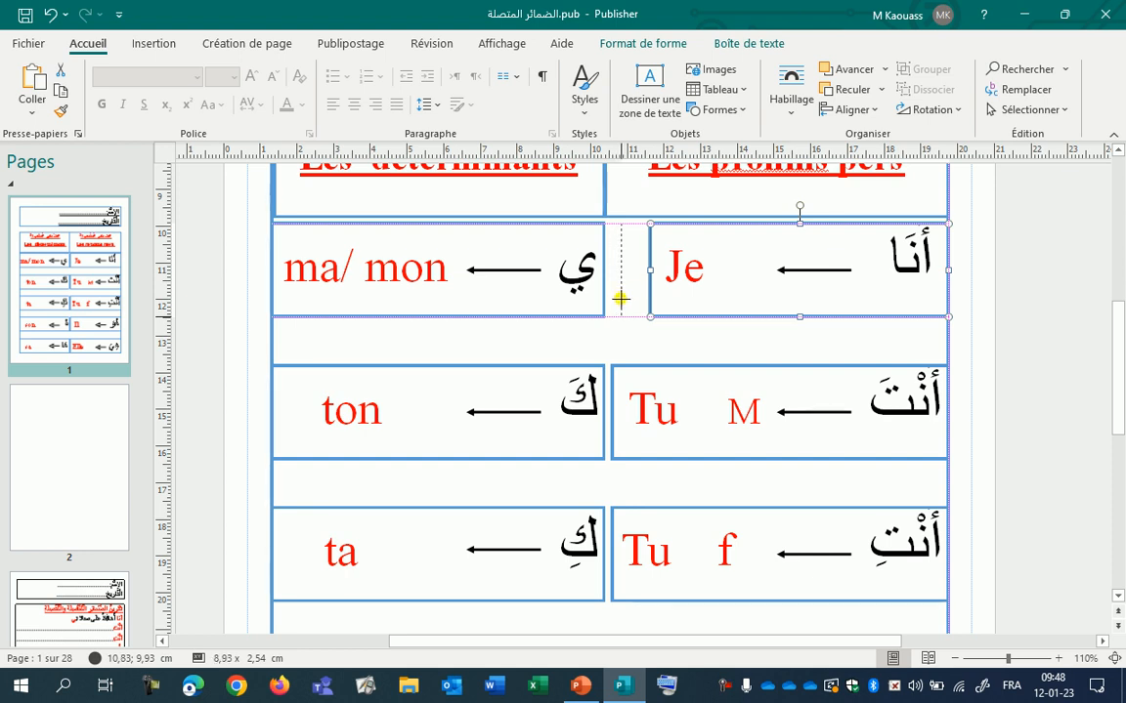
{"action": "left_click_drag", "start_coordinate": [620, 299], "coordinate": [617, 300]}
{"action": "left_click_drag", "start_coordinate": [612, 302], "coordinate": [612, 304]}
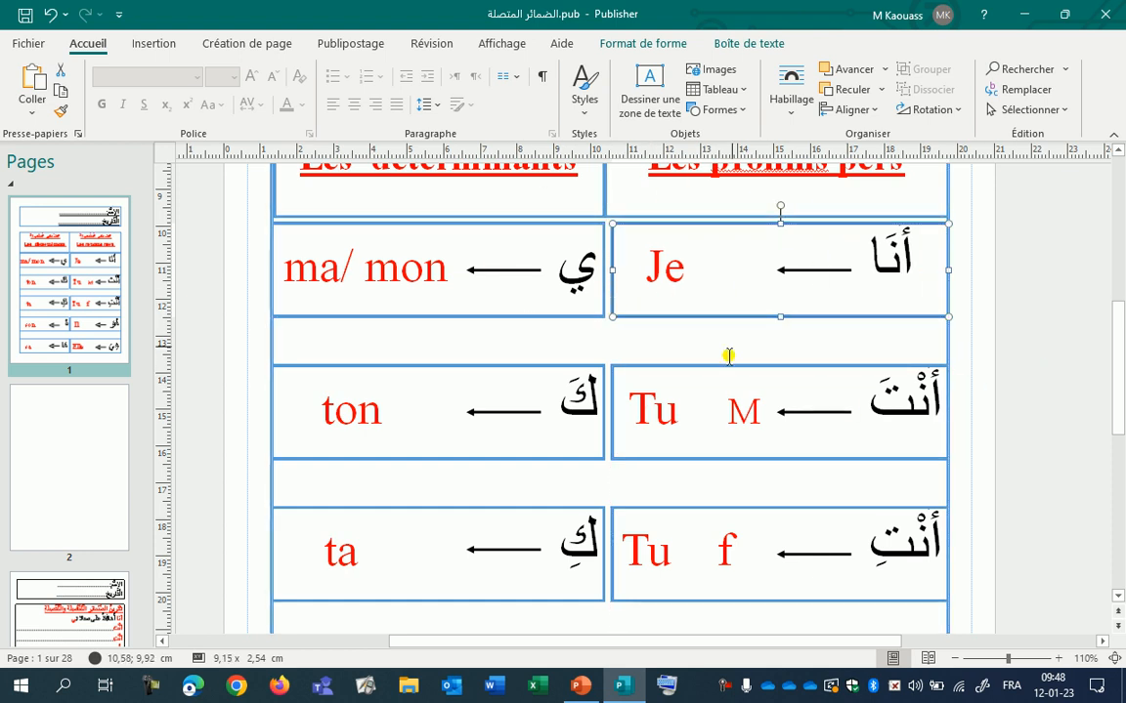
{"action": "left_click", "coordinate": [1005, 432]}
Stretch the left edge of the "son" box to the table's outer border
{"action": "scroll", "coordinate": [652, 446], "scroll_direction": "down", "scroll_amount": 5}
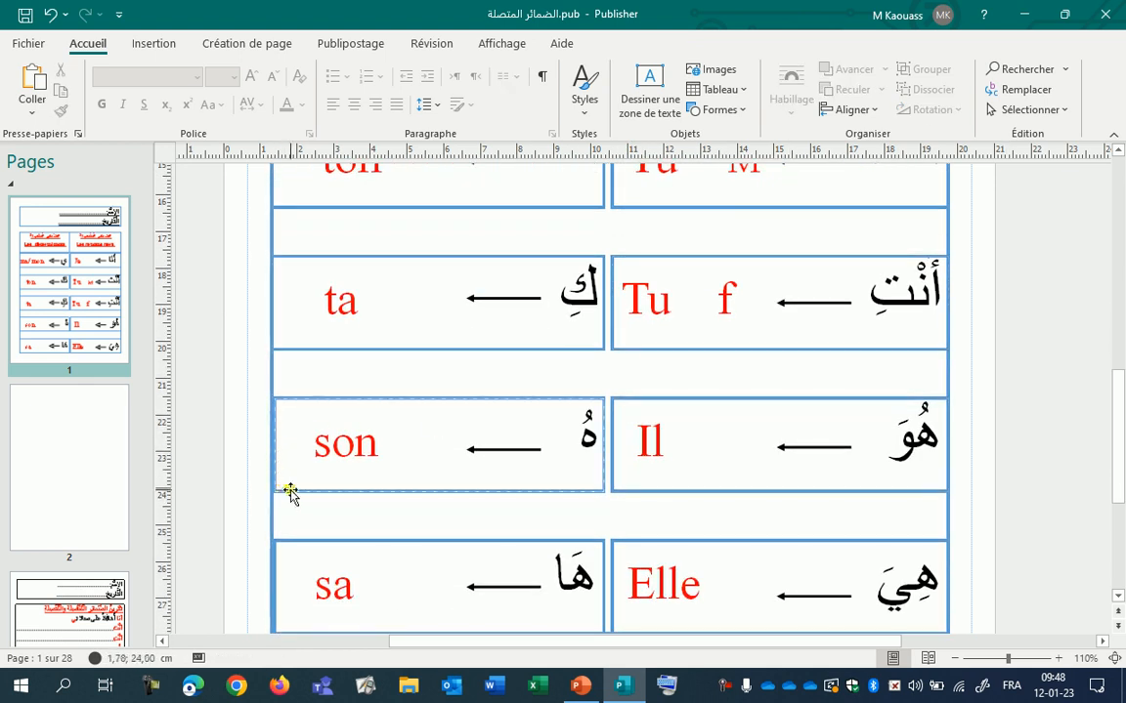
{"action": "left_click", "coordinate": [273, 402]}
{"action": "mouse_move", "coordinate": [273, 443]}
{"action": "left_mouse_down"}
{"action": "mouse_move", "coordinate": [288, 442]}
{"action": "mouse_move", "coordinate": [268, 446]}
{"action": "left_mouse_up"}
{"action": "left_click", "coordinate": [246, 454]}
Stretch the left edge of the "sa" box in the last row to the table's outer border
{"action": "scroll", "coordinate": [333, 506], "scroll_direction": "down", "scroll_amount": 1}
{"action": "scroll", "coordinate": [332, 506], "scroll_direction": "down", "scroll_amount": 1}
{"action": "left_click", "coordinate": [326, 472]}
{"action": "left_click_drag", "start_coordinate": [275, 520], "coordinate": [271, 523]}
{"action": "left_click", "coordinate": [216, 518]}
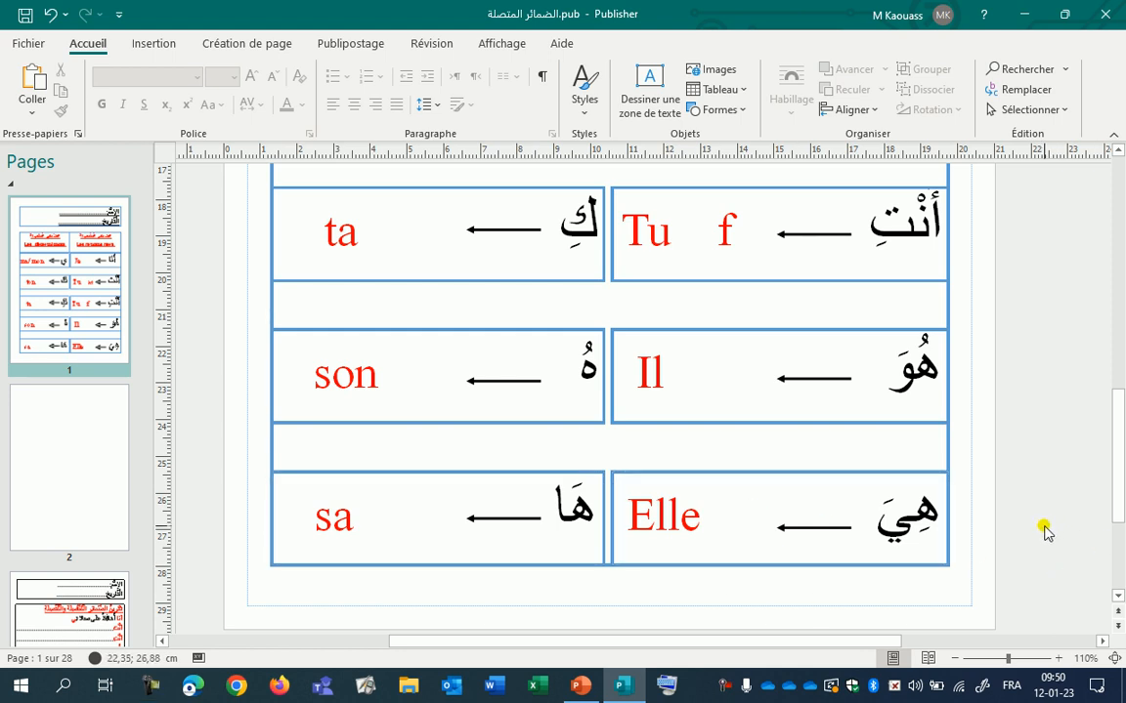
Narrow the "Les pronms pers" header box from its left edge to line up with the "Je" box below
{"action": "scroll", "coordinate": [1040, 523], "scroll_direction": "up", "scroll_amount": 1, "text": "ctrl"}
{"action": "scroll", "coordinate": [1039, 516], "scroll_direction": "down", "scroll_amount": 2, "text": "ctrl"}
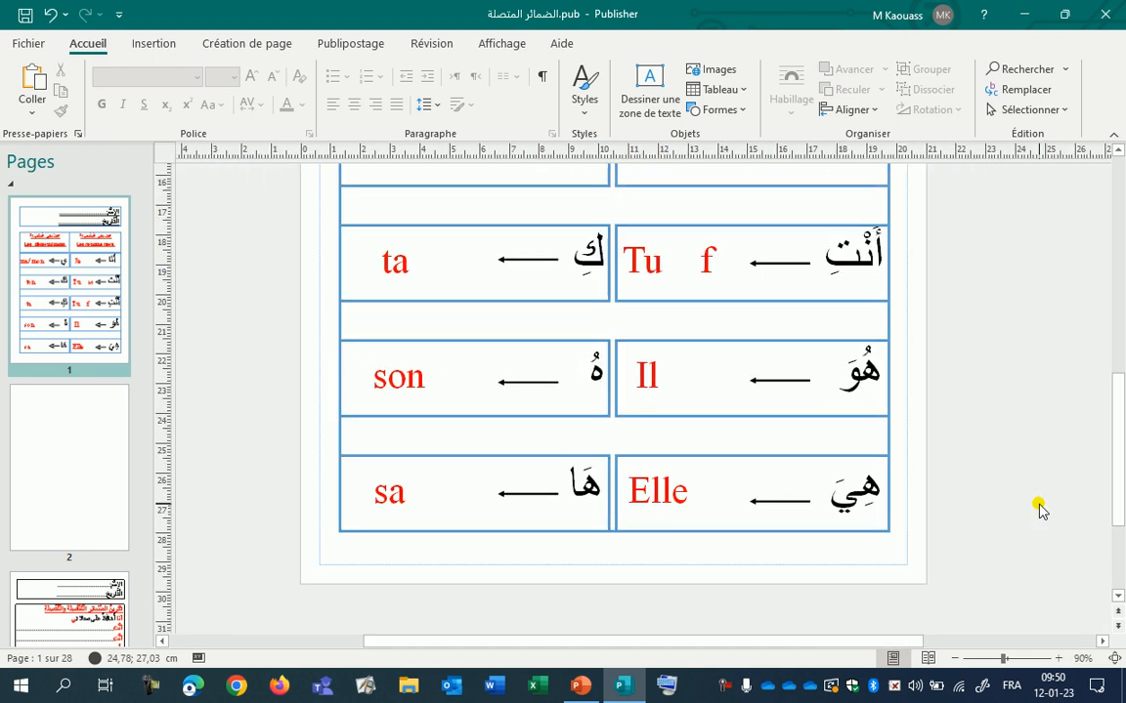
{"action": "scroll", "coordinate": [984, 496], "scroll_direction": "up", "scroll_amount": 2}
{"action": "scroll", "coordinate": [982, 497], "scroll_direction": "down", "scroll_amount": 2, "text": "ctrl"}
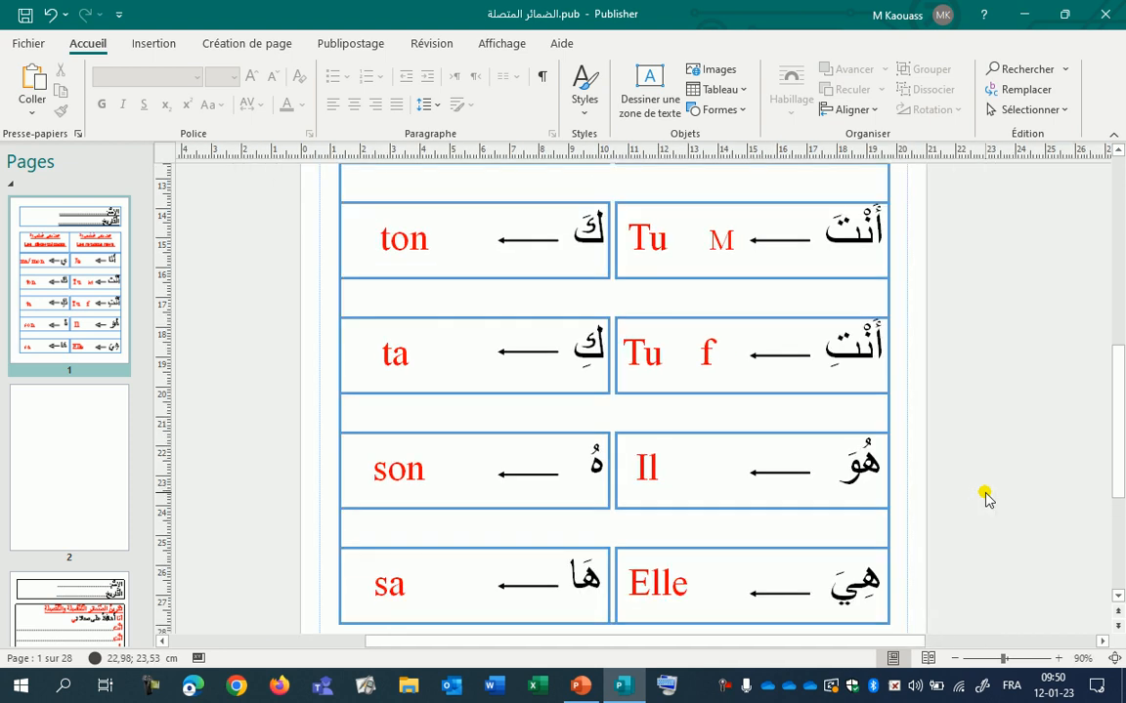
{"action": "scroll", "coordinate": [962, 496], "scroll_direction": "up", "scroll_amount": 2}
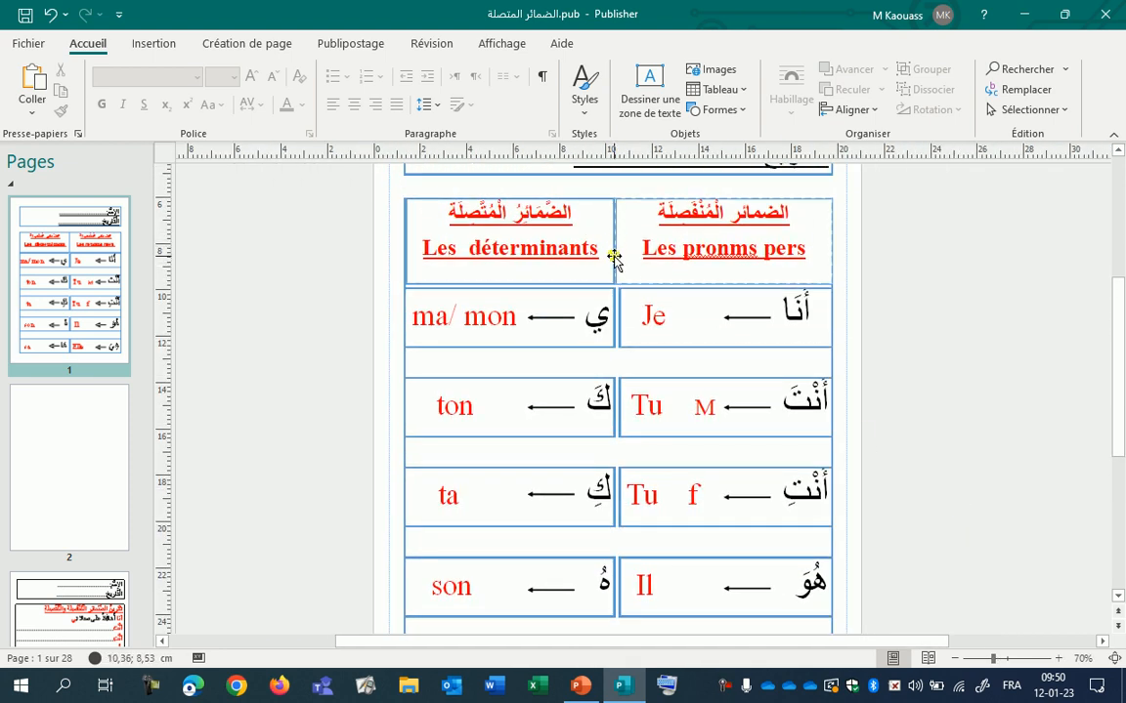
{"action": "scroll", "coordinate": [612, 253], "scroll_direction": "up", "scroll_amount": 5, "text": "ctrl"}
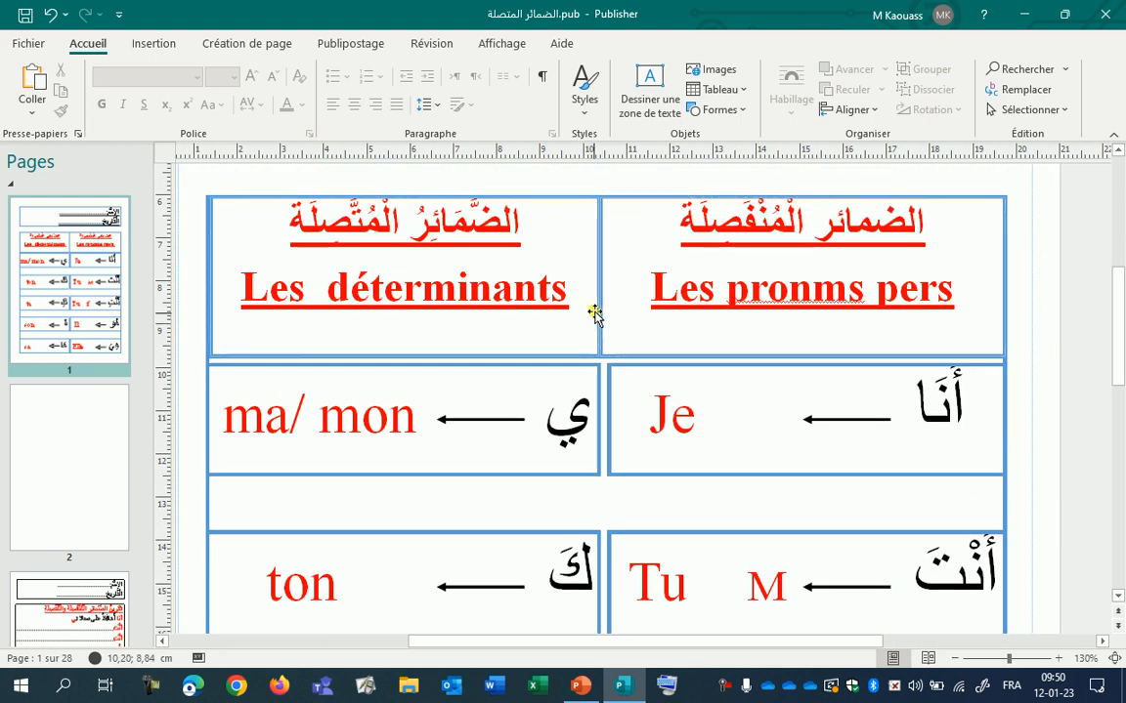
{"action": "left_click", "coordinate": [602, 274]}
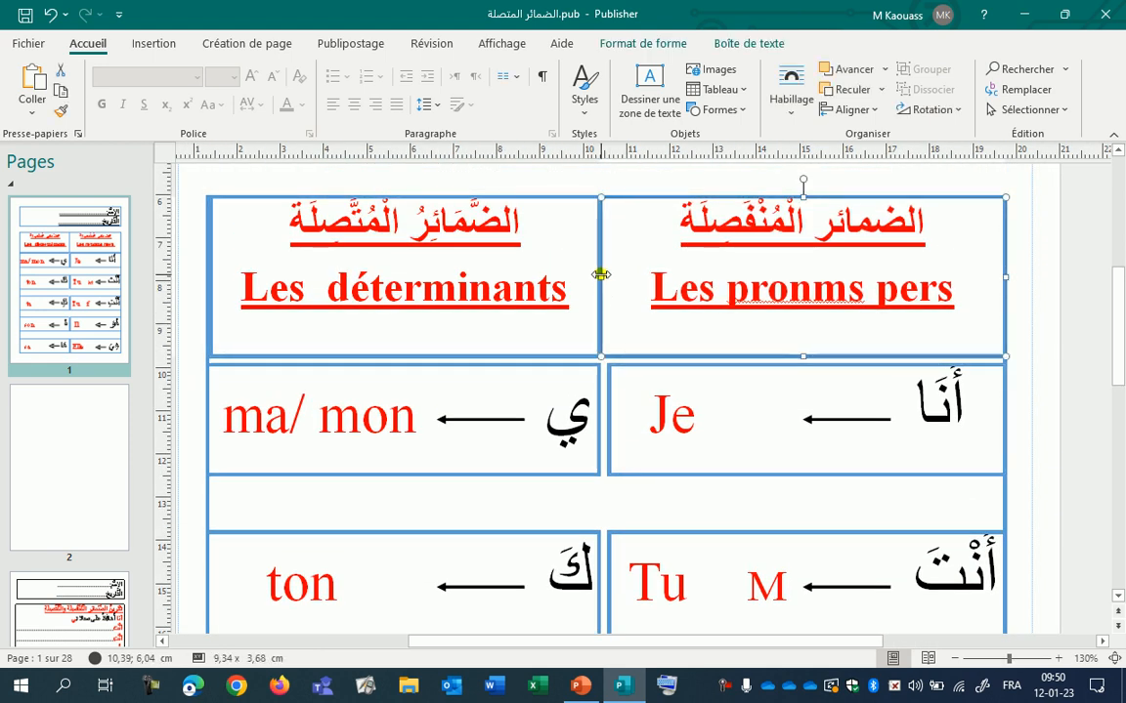
{"action": "left_click_drag", "start_coordinate": [601, 276], "coordinate": [609, 277]}
Stretch the left edge of the "Les déterminants" header box to the table's outer border, making it about 9.04 cm wide
{"action": "left_click", "coordinate": [597, 280]}
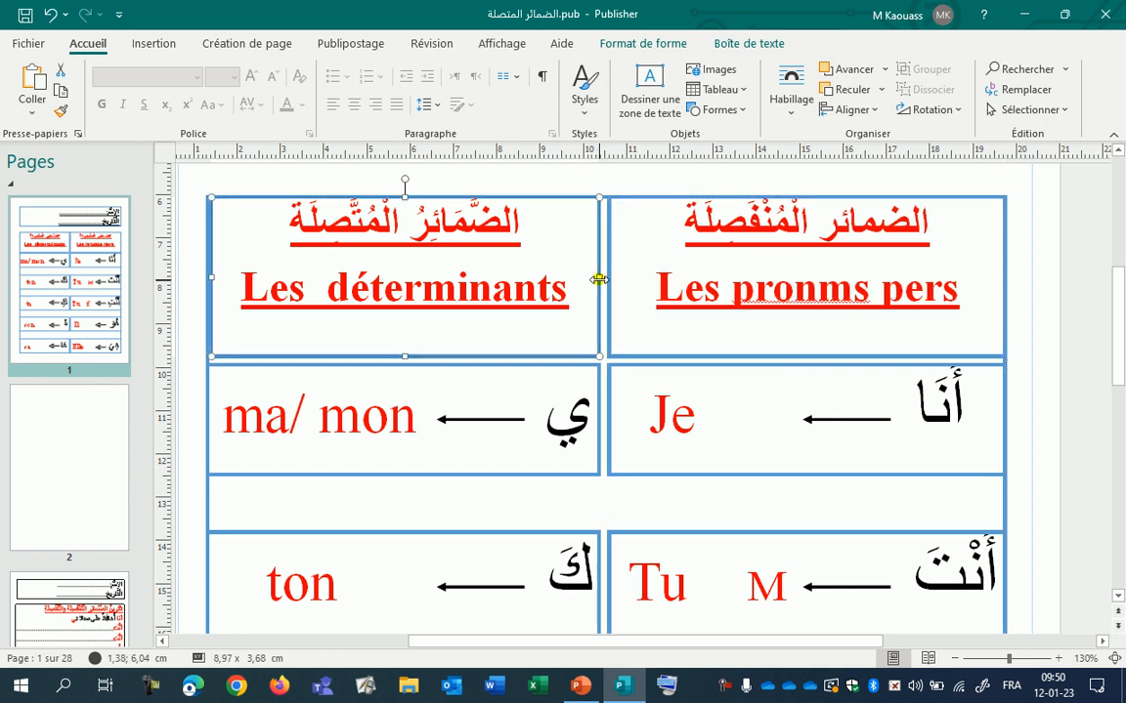
{"action": "left_click", "coordinate": [1040, 379]}
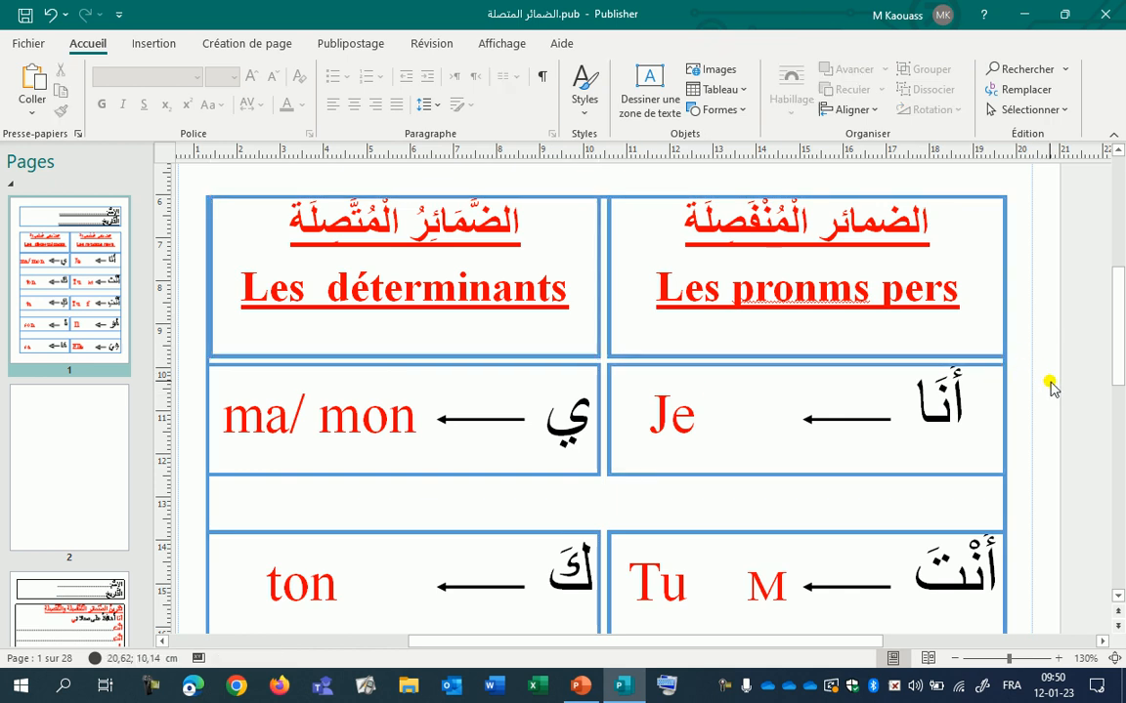
{"action": "left_click", "coordinate": [209, 290]}
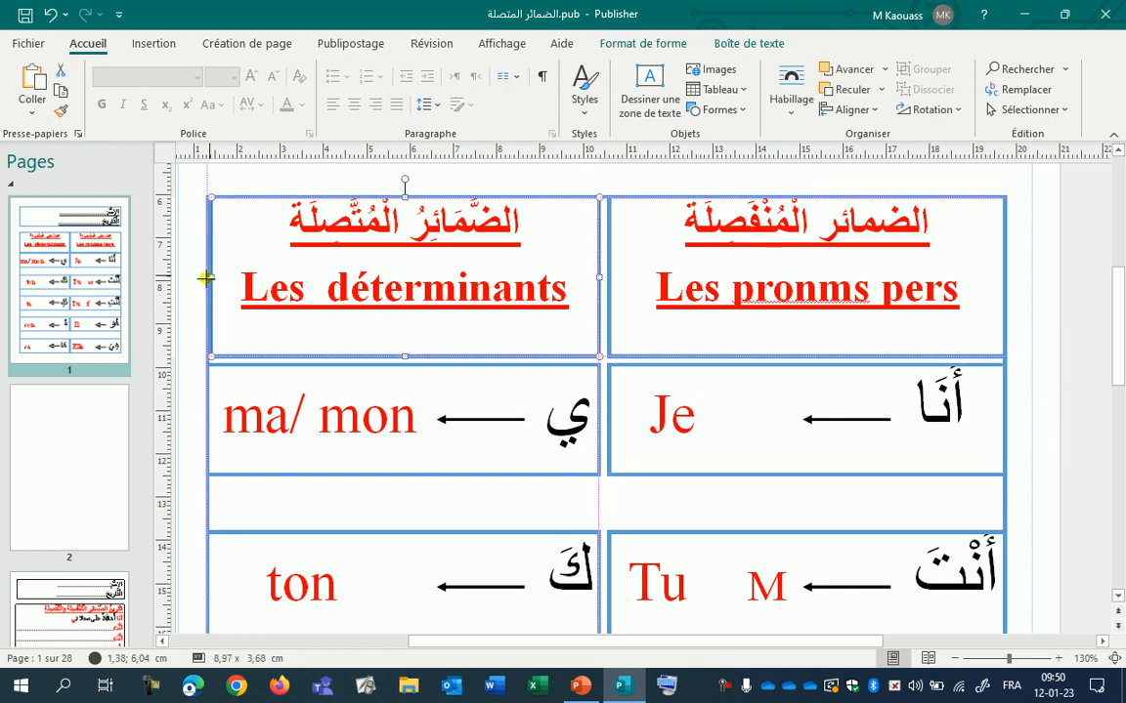
{"action": "left_click_drag", "start_coordinate": [205, 277], "coordinate": [201, 282]}
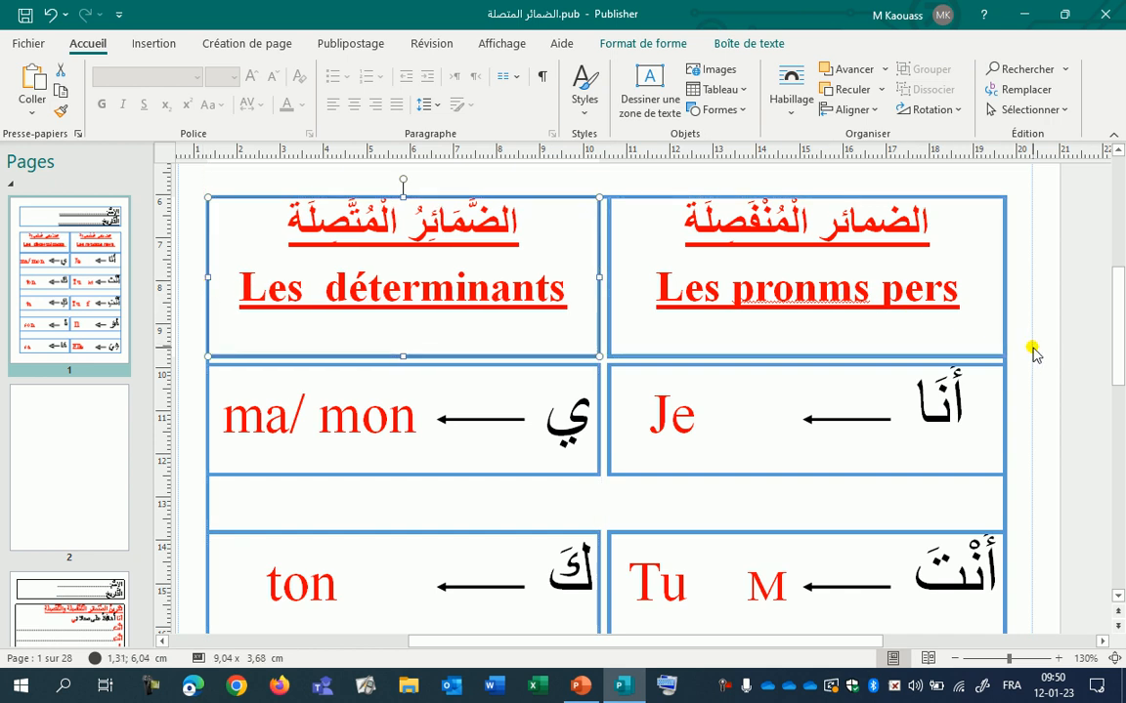